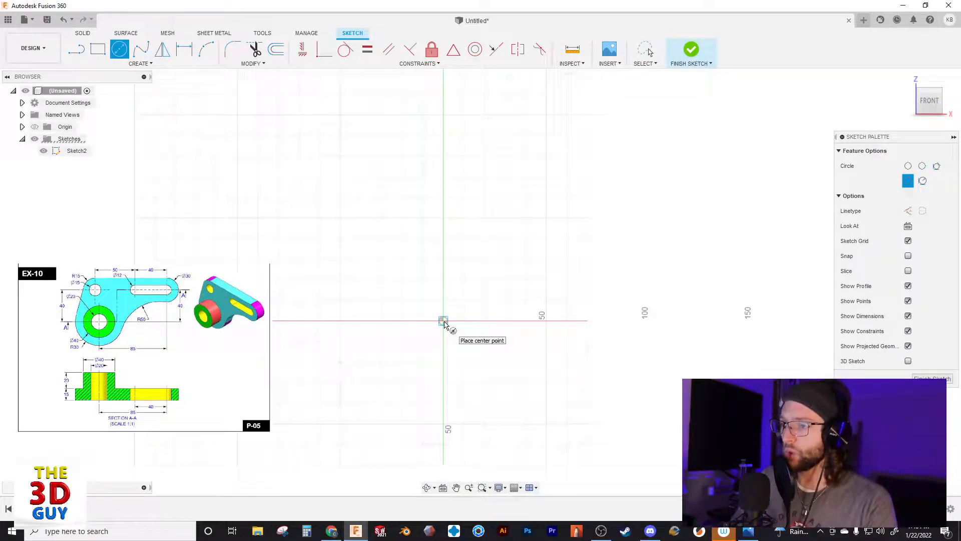
# Step: Draw a circle of diameter 20 centred on the sketch origin
pyautogui.click(446, 322)
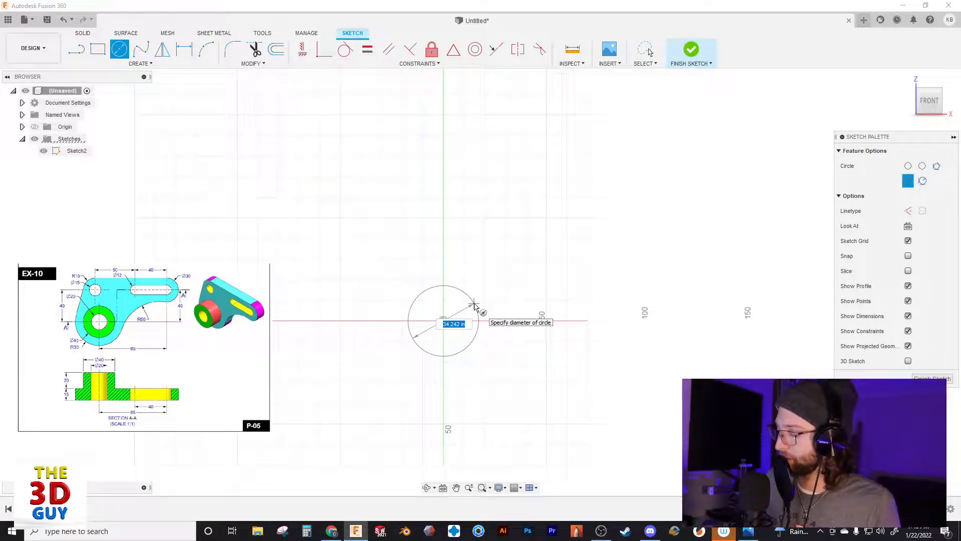
pyautogui.write('0')
pyautogui.press('Return')
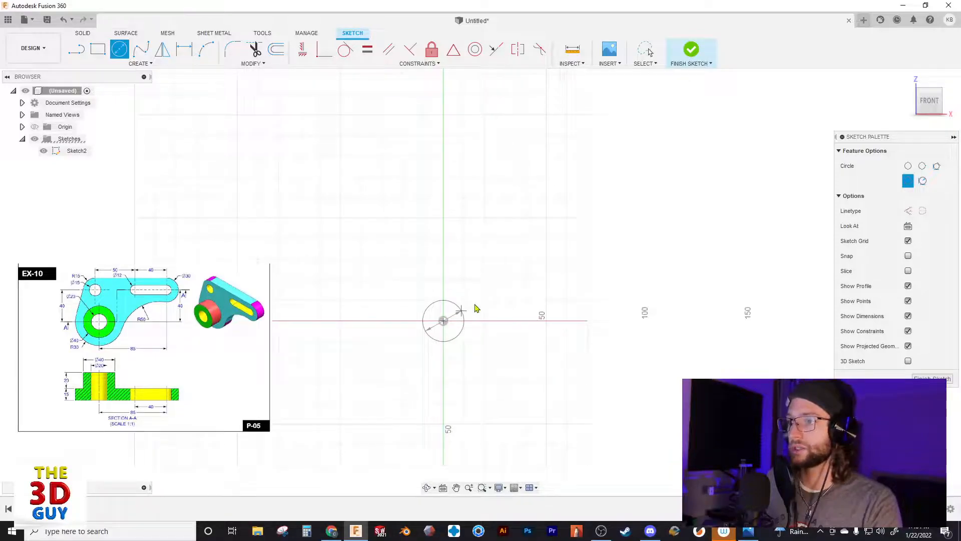
pyautogui.press('Escape')
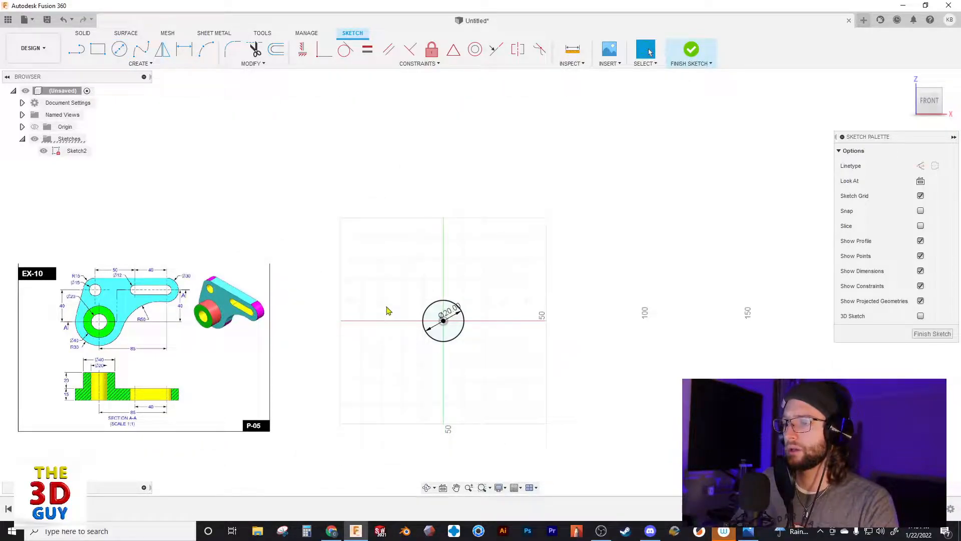
# Step: Add a concentric circle of diameter 40 centred on the origin
pyautogui.click(117, 52)
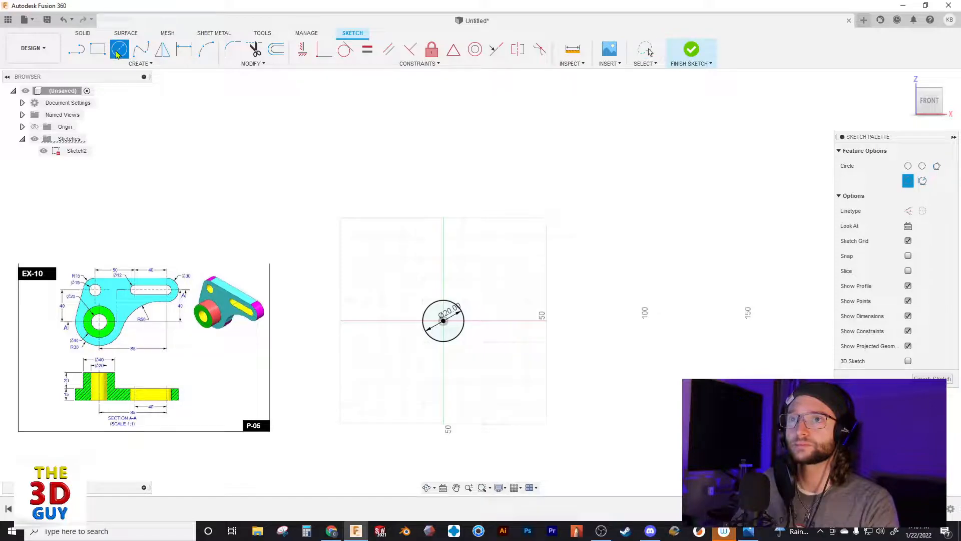
pyautogui.click(443, 320)
pyautogui.write('40')
pyautogui.press('Return')
pyautogui.press('Escape')
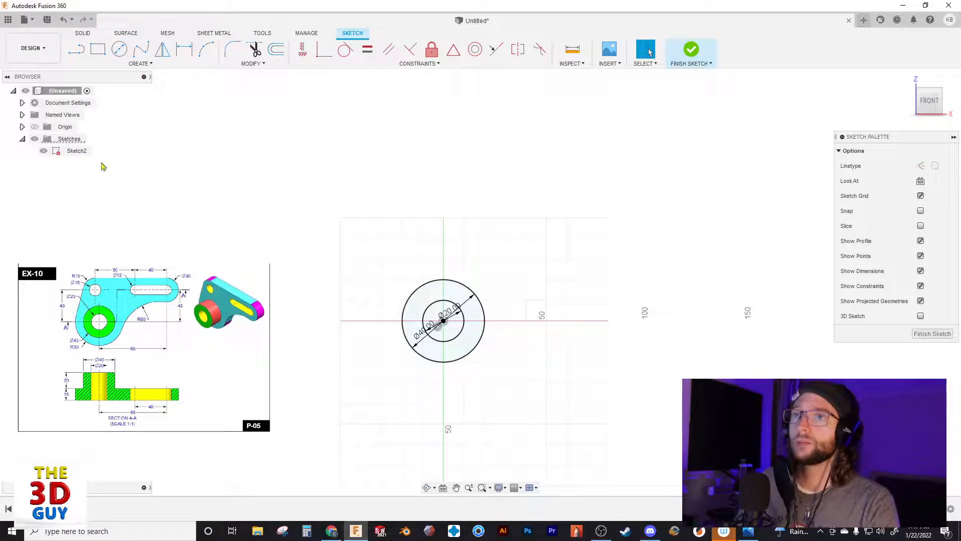
# Step: Draw a third concentric circle around the other two and dimension its diameter to 60
pyautogui.click(116, 57)
pyautogui.click(443, 321)
pyautogui.click(383, 369)
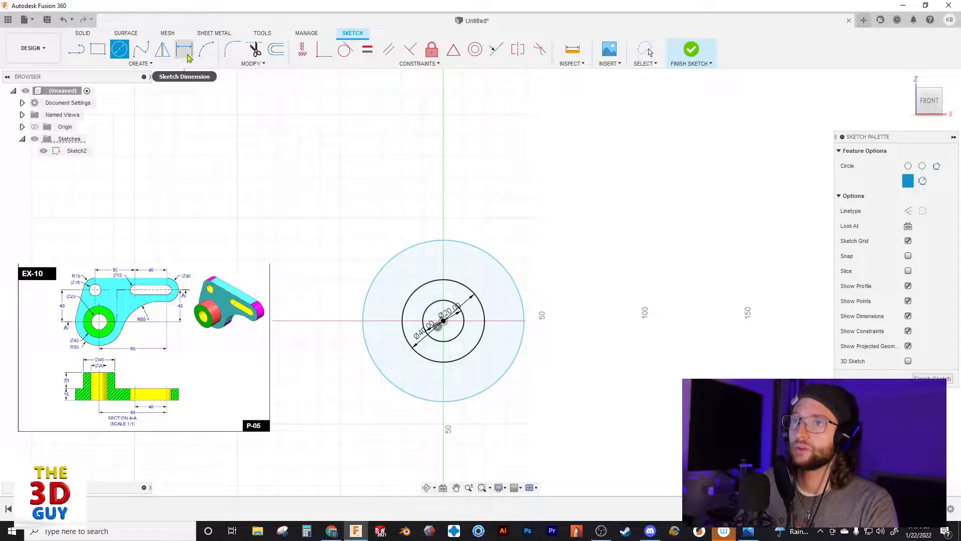
pyautogui.click(188, 56)
pyautogui.click(363, 322)
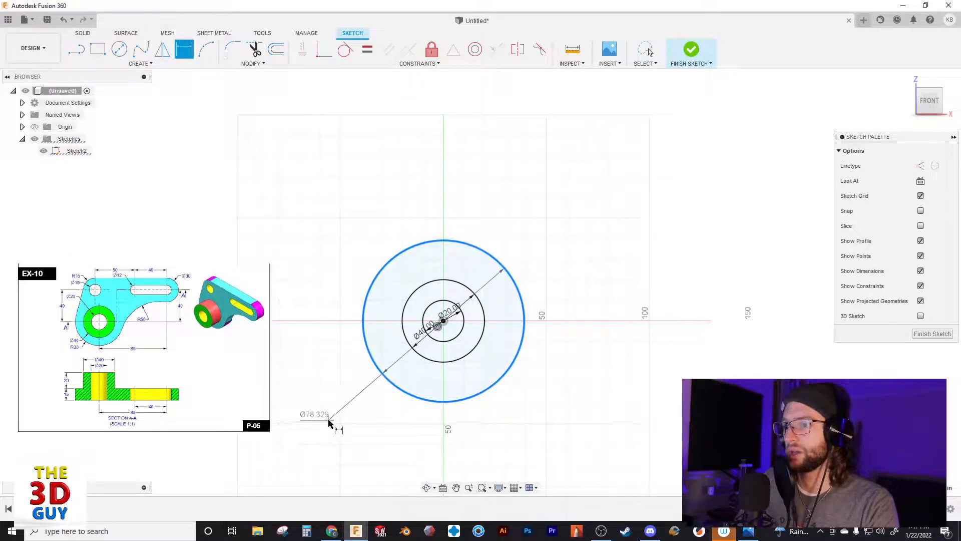
pyautogui.click(329, 422)
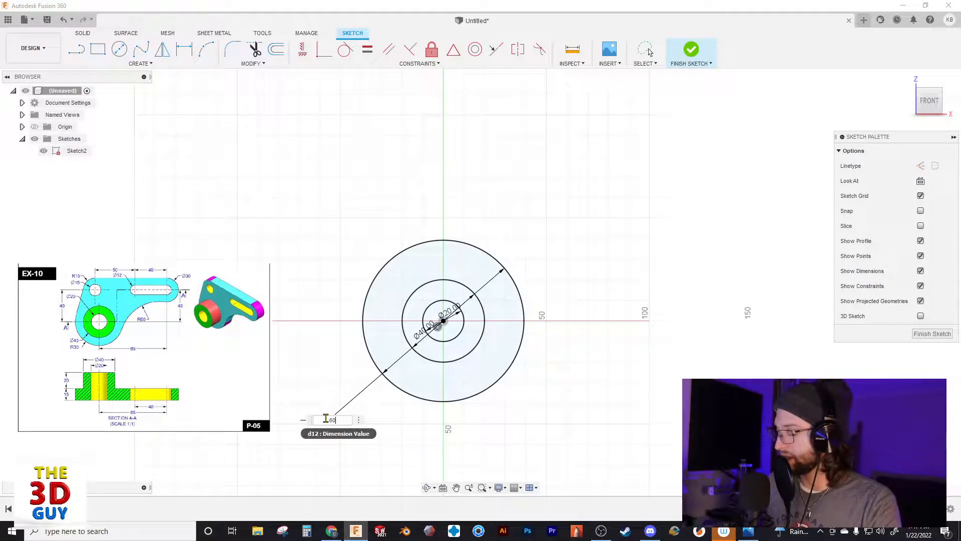
pyautogui.press('Return')
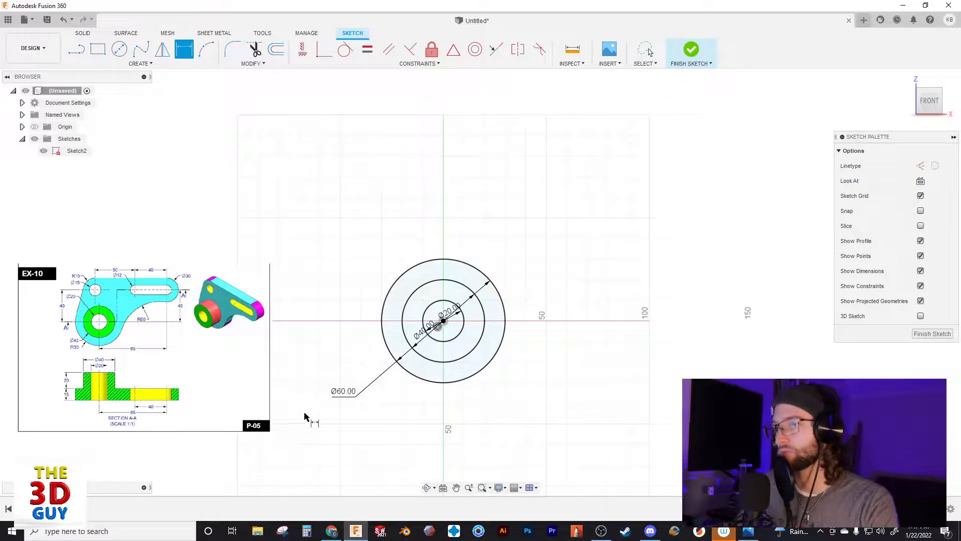
# Step: Reposition the three diameter dimension labels outside the concentric circles so that they do not overlap
pyautogui.click(648, 50)
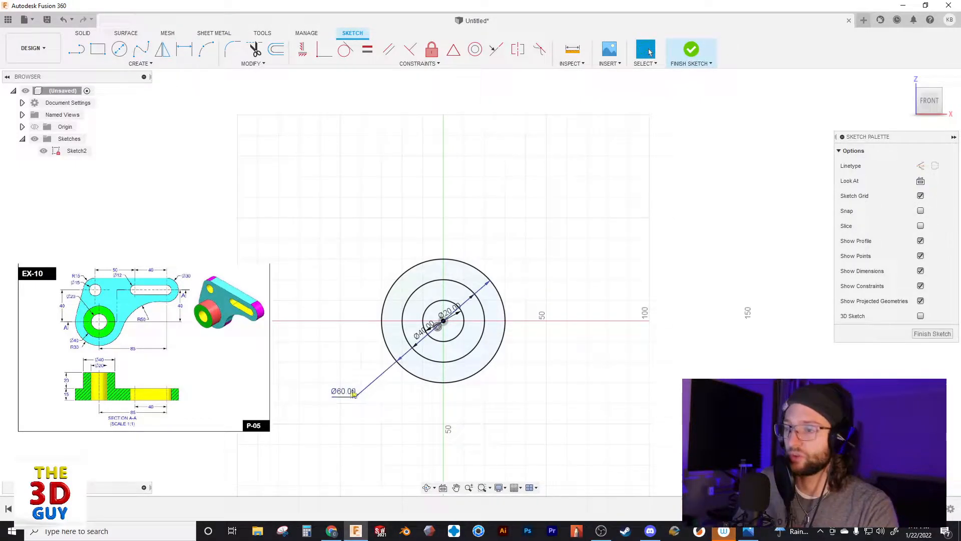
pyautogui.moveTo(354, 397); pyautogui.dragTo(349, 353)
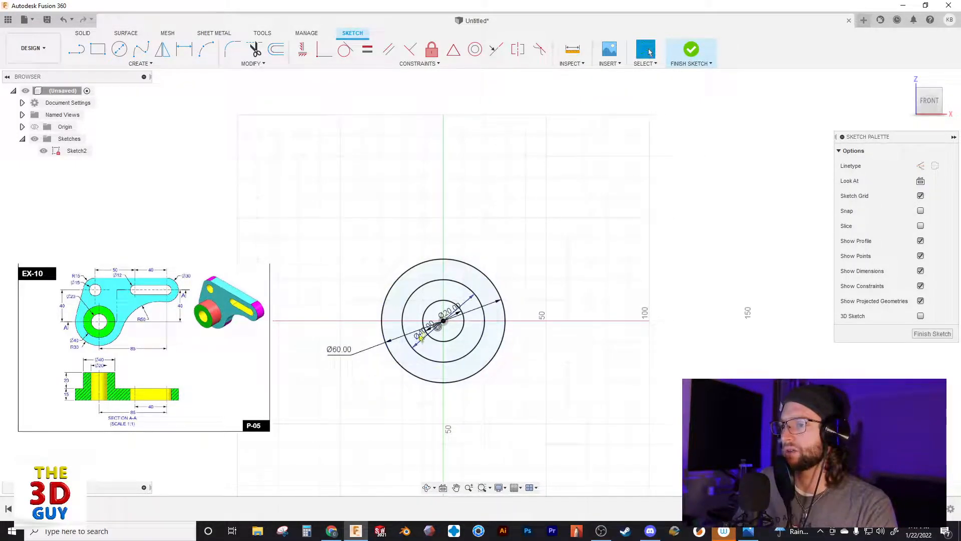
pyautogui.moveTo(424, 337); pyautogui.dragTo(367, 383)
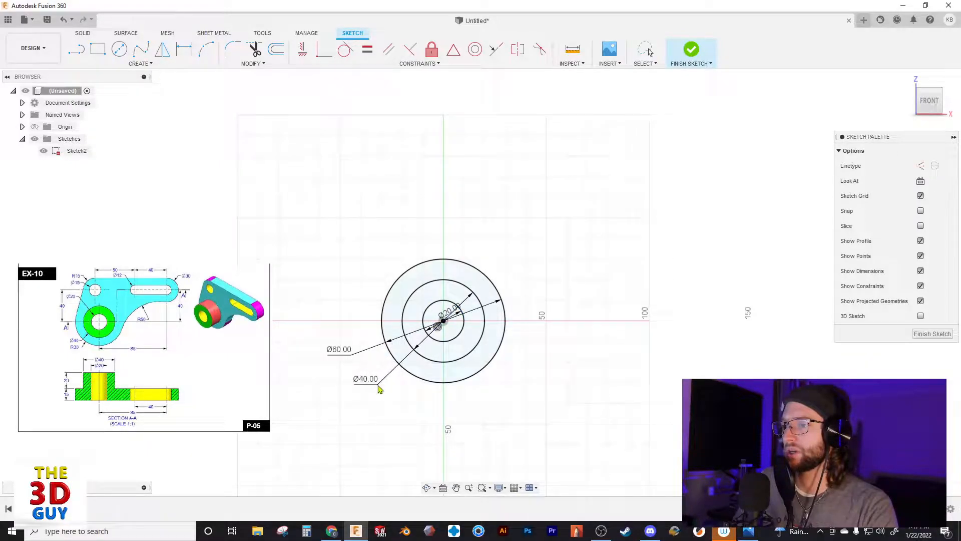
pyautogui.moveTo(449, 316); pyautogui.dragTo(422, 416)
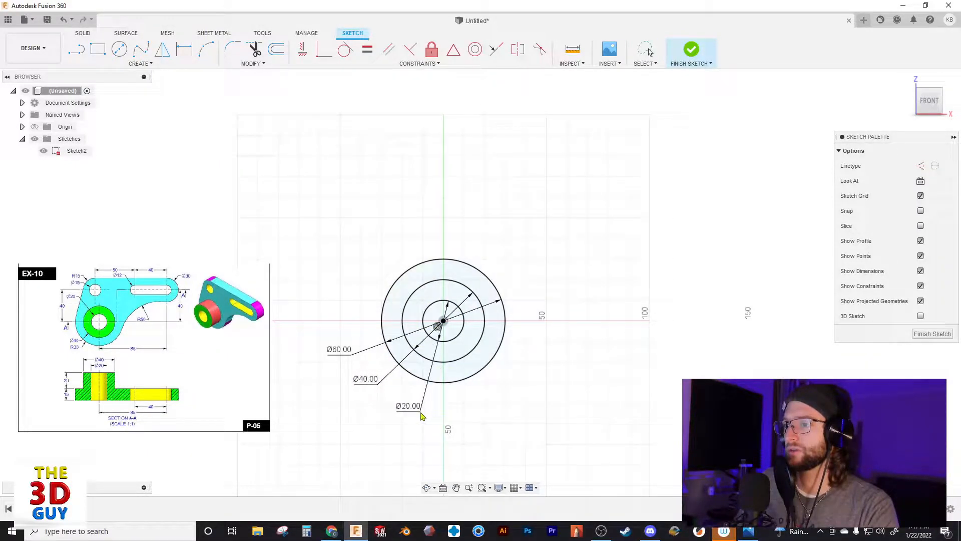
# Step: Draw a small circle above and slightly left of the concentric circles and dimension its diameter to 15
pyautogui.click(113, 51)
pyautogui.click(419, 226)
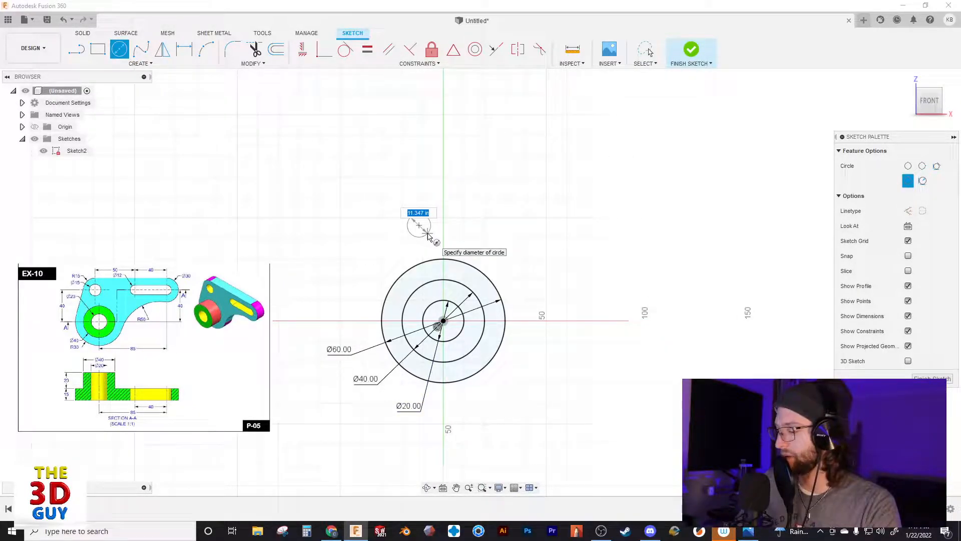
pyautogui.click(427, 235)
pyautogui.press('d')
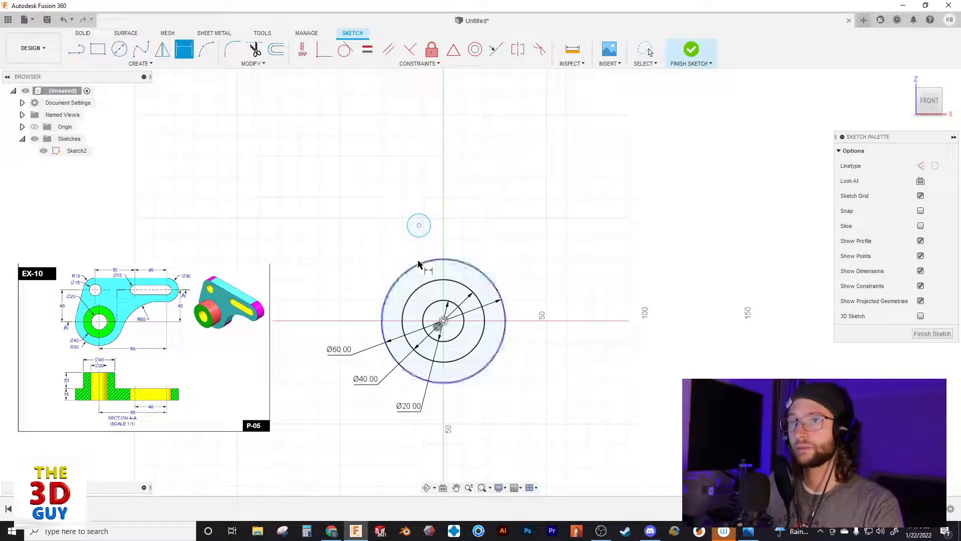
pyautogui.click(414, 237)
pyautogui.click(330, 211)
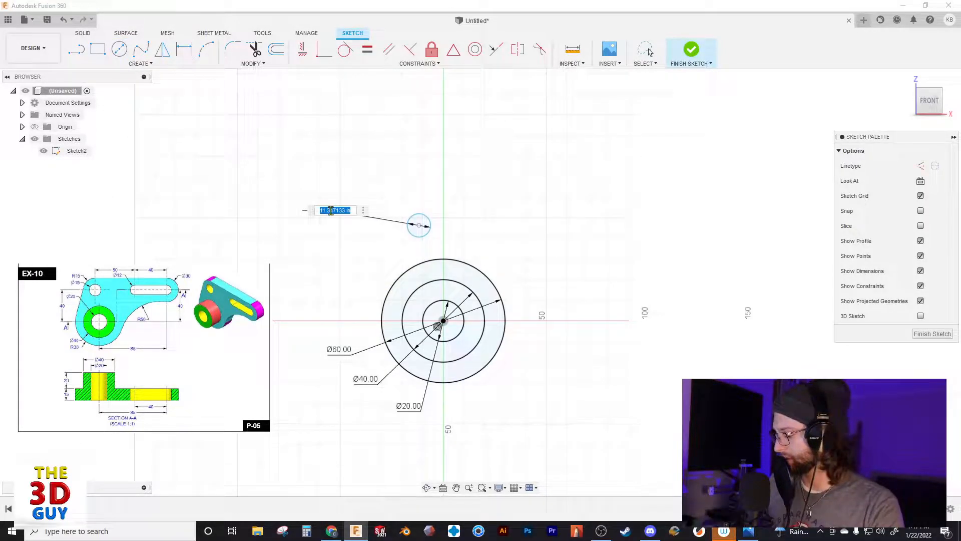
pyautogui.write('15')
pyautogui.press('Return')
# Step: Sketch a horizontal center-to-center slot, about 53 between centres and 12 wide, to the right of the small circle
pyautogui.click(147, 65)
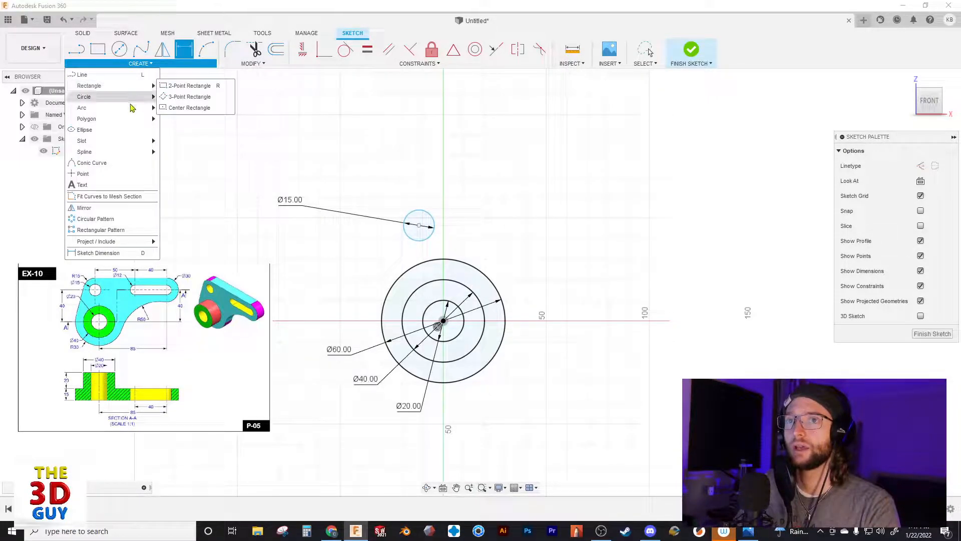
pyautogui.moveTo(129, 145)
pyautogui.click(179, 141)
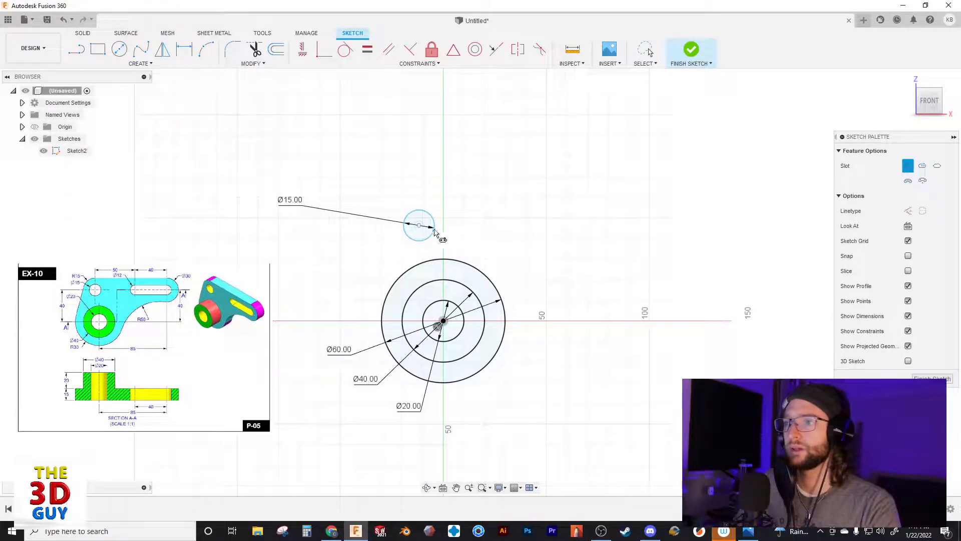
pyautogui.click(478, 225)
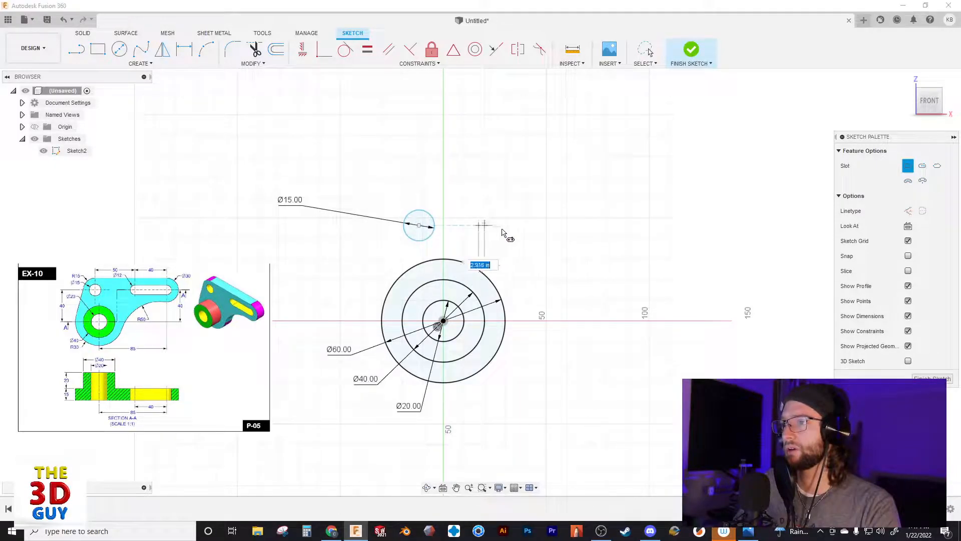
pyautogui.click(589, 225)
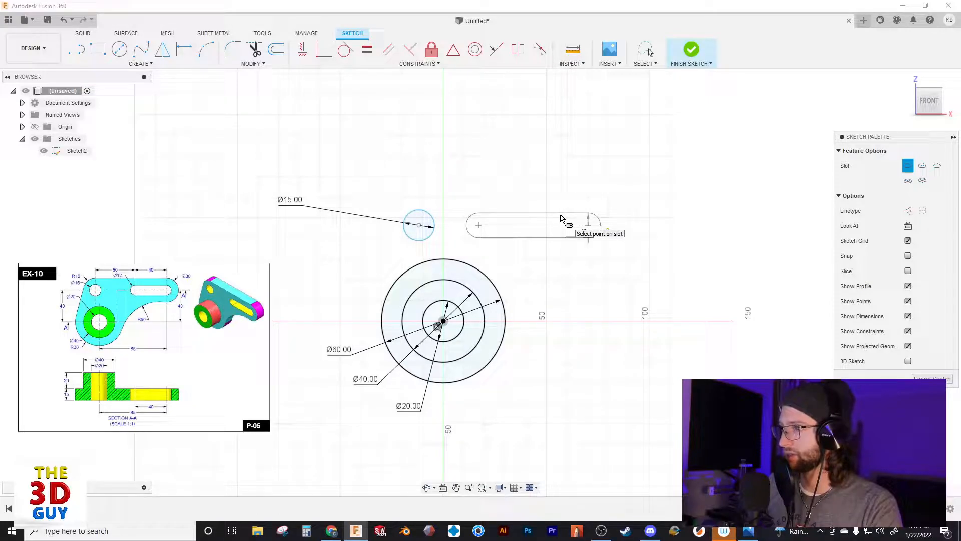
pyautogui.click(563, 214)
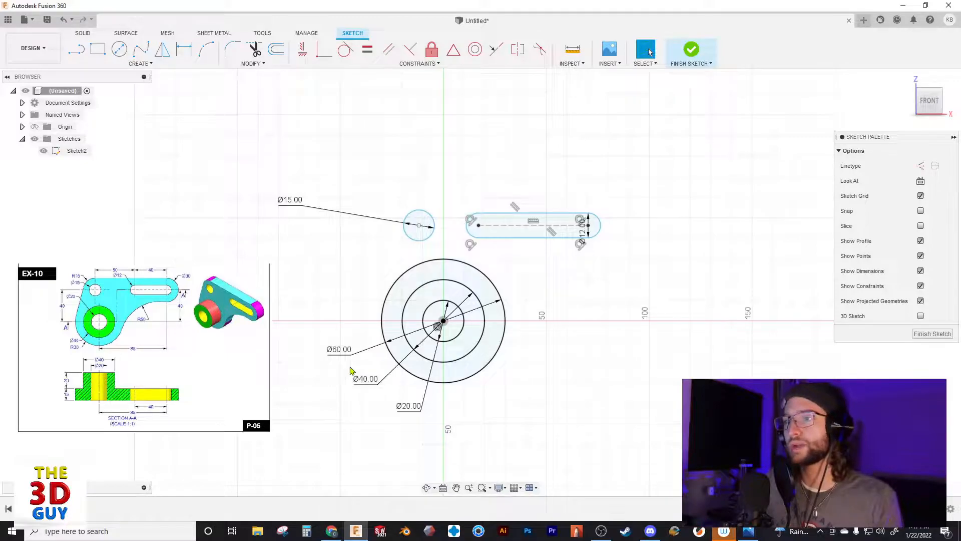
# Step: Dimension the vertical distance between the origin and the small circle's centre to 40
pyautogui.press('d')
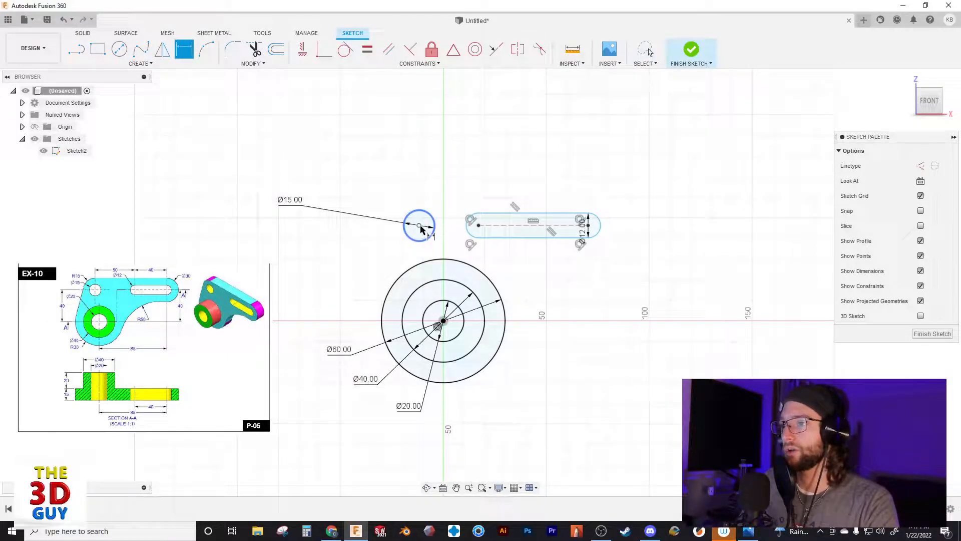
pyautogui.click(444, 320)
pyautogui.click(416, 229)
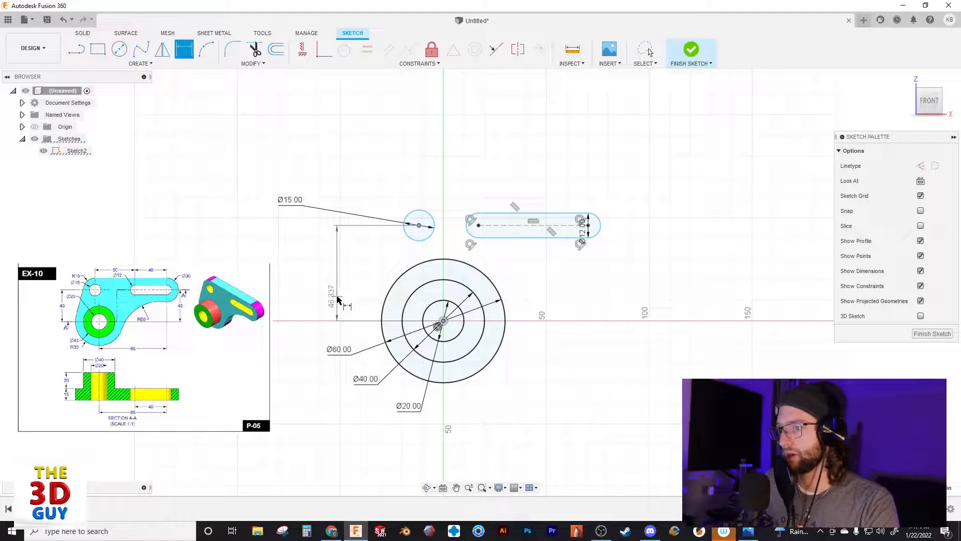
pyautogui.click(296, 275)
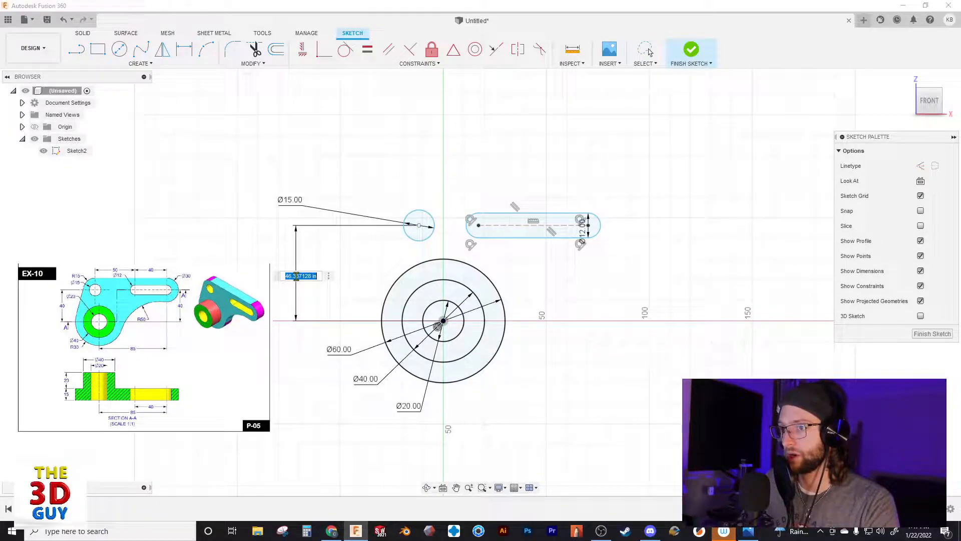
pyautogui.press('Return')
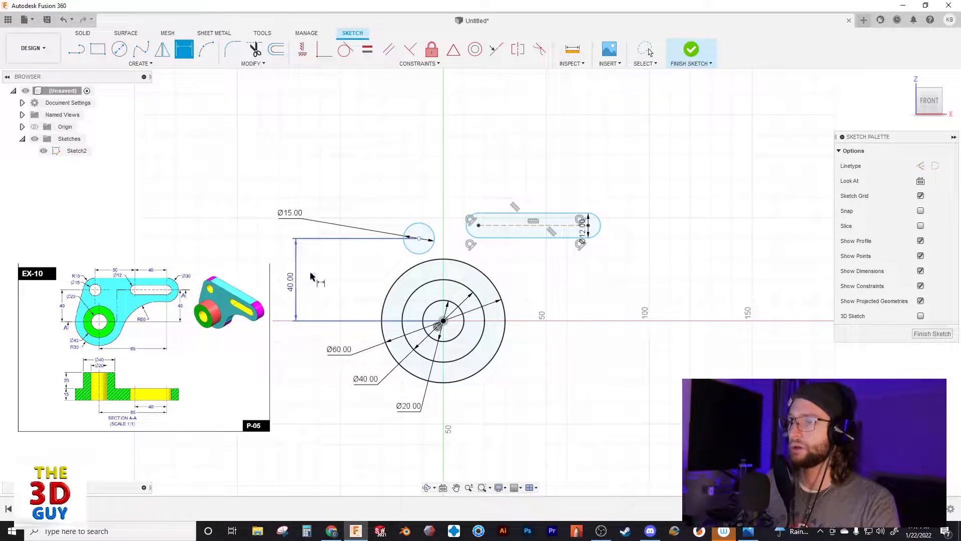
# Step: Dimension the horizontal distance from the origin to the slot's right arc centre as 85
pyautogui.click(589, 228)
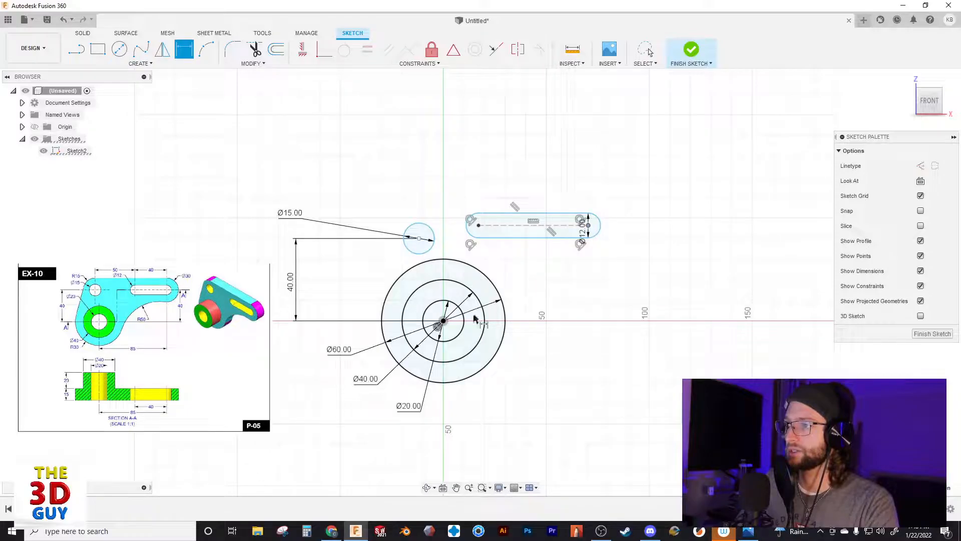
pyautogui.click(443, 321)
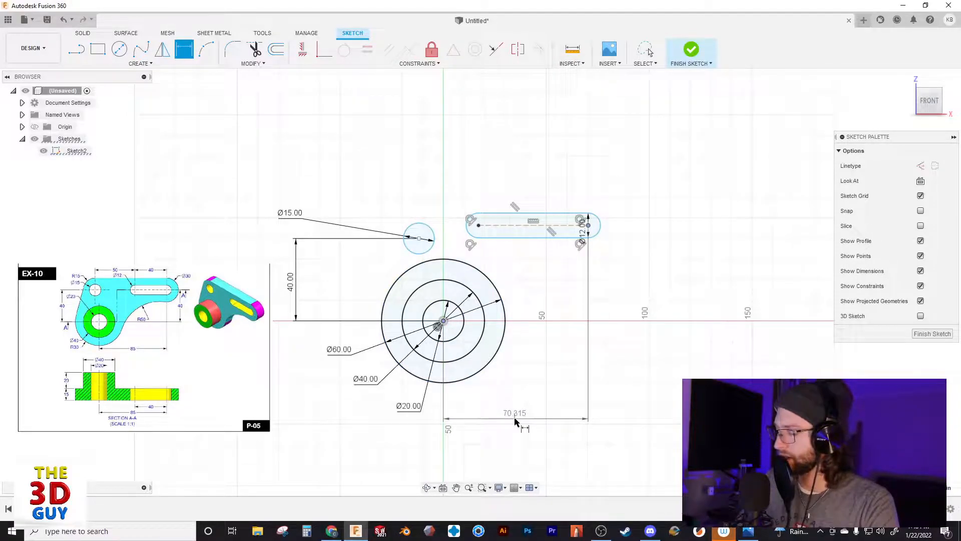
pyautogui.click(514, 419)
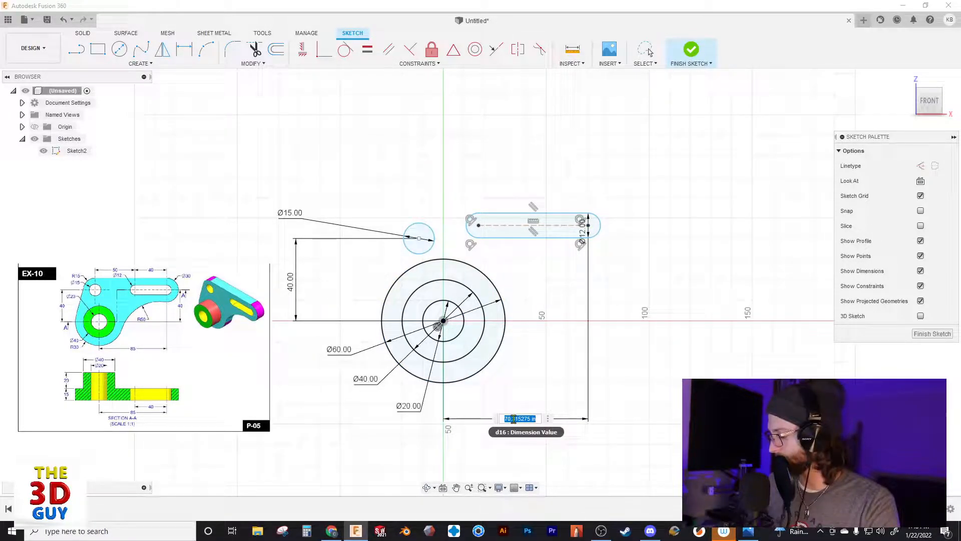
pyautogui.press('Return')
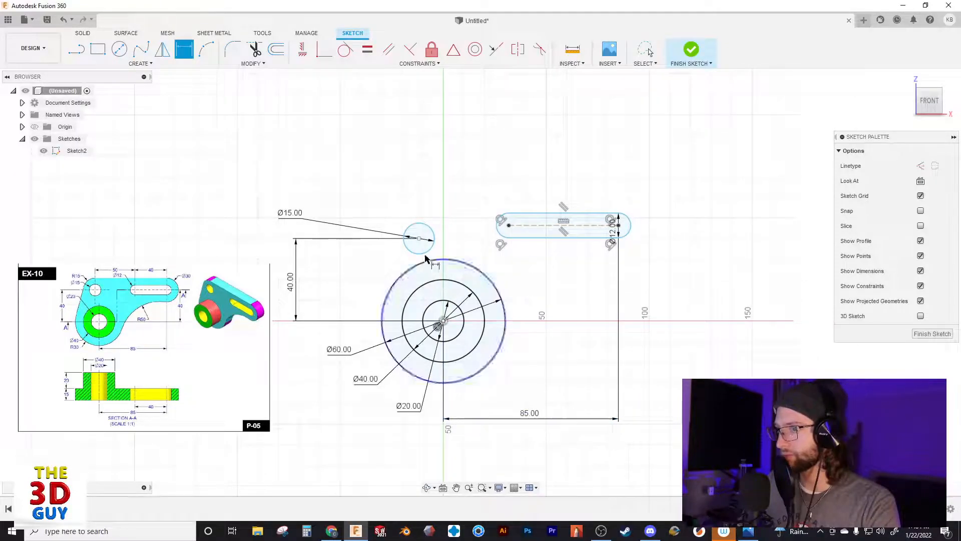
# Step: Set the horizontal distance between the small circle's centre and the slot's left arc centre to 50
pyautogui.click(509, 229)
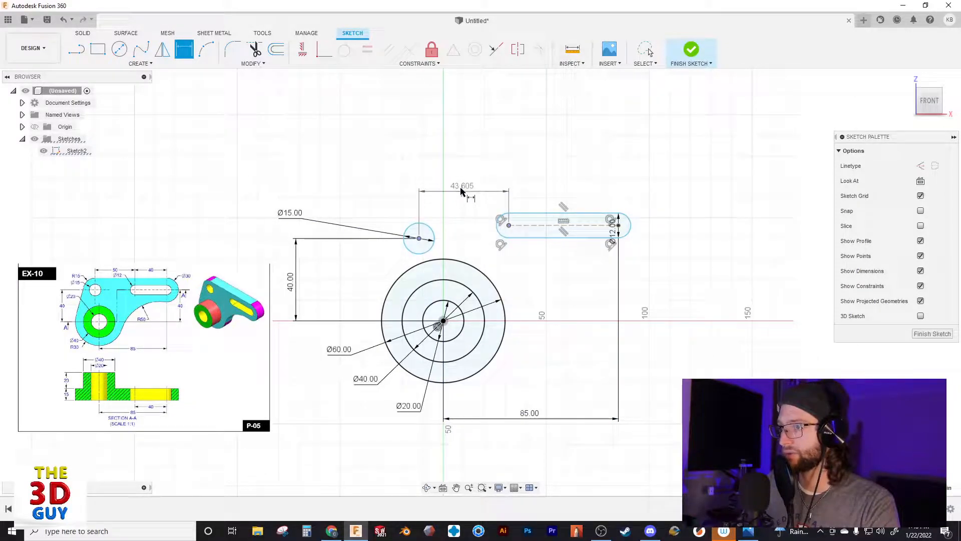
pyautogui.click(464, 166)
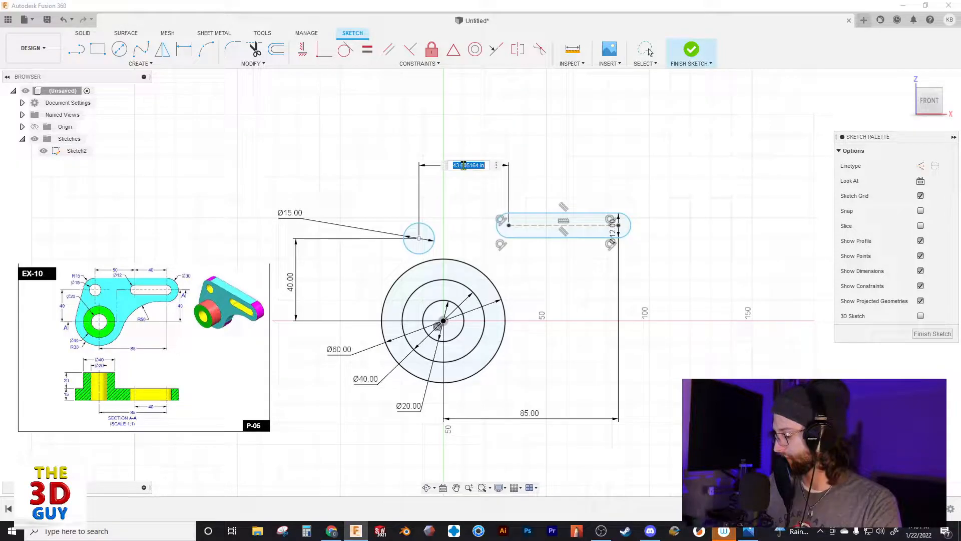
pyautogui.press('Return')
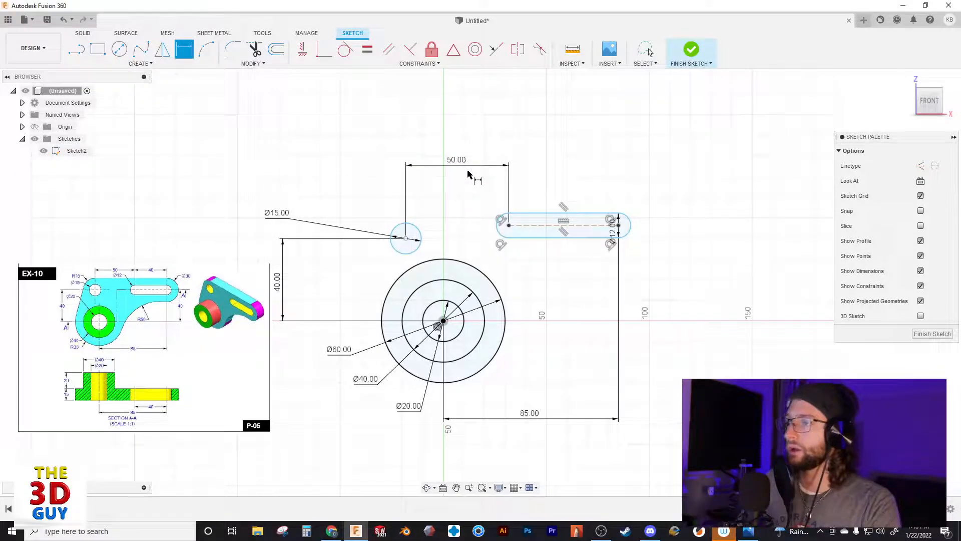
# Step: Dimension the slot's centre-to-centre length to 40
pyautogui.click(510, 226)
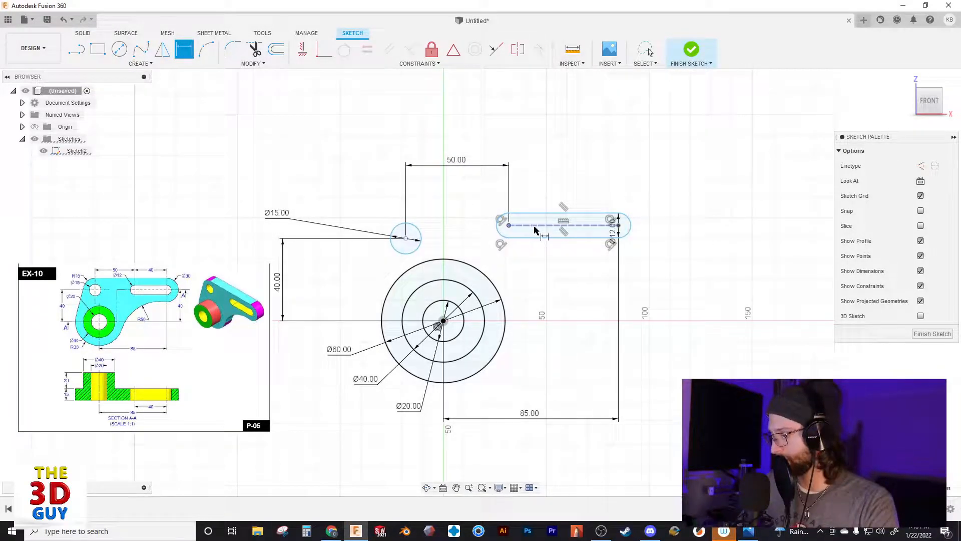
pyautogui.click(619, 229)
pyautogui.click(564, 166)
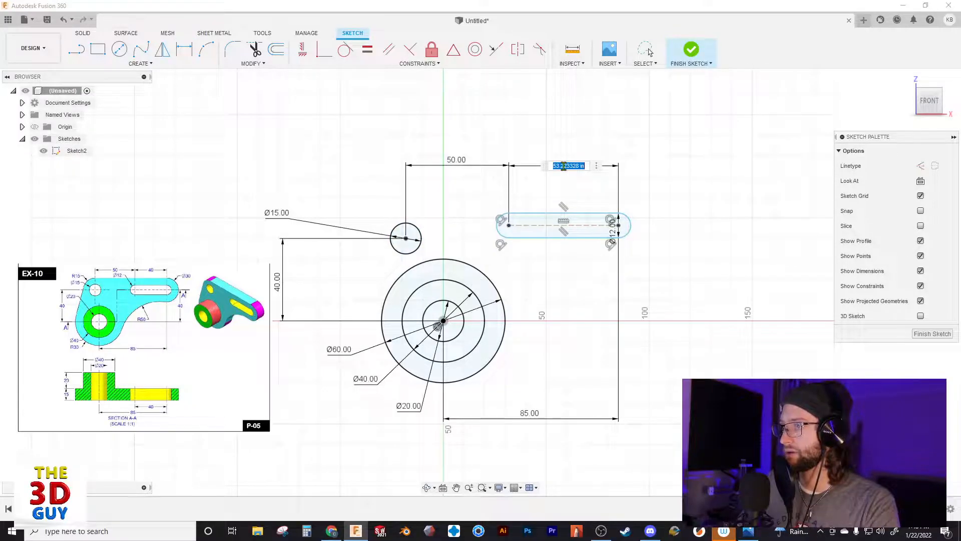
pyautogui.write('40')
pyautogui.press('Return')
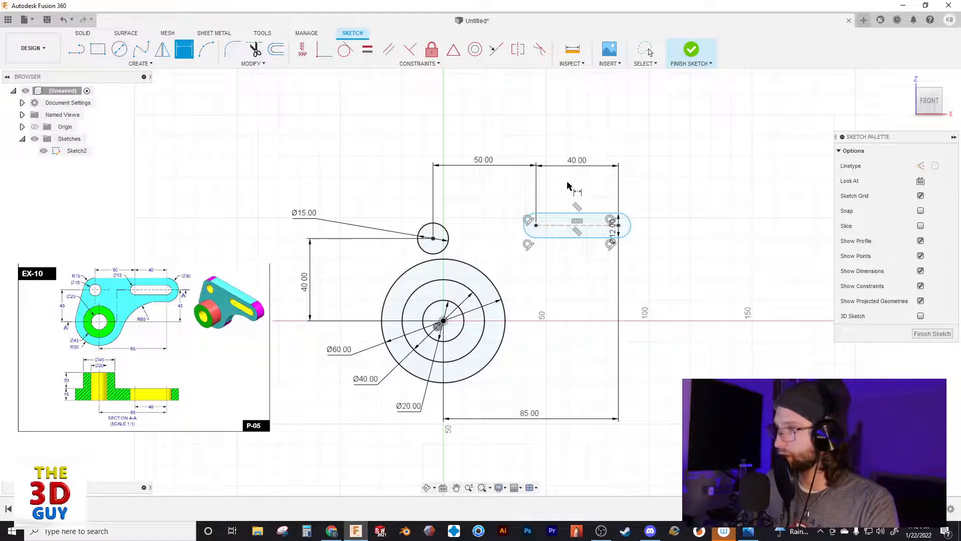
pyautogui.click(575, 225)
pyautogui.click(443, 320)
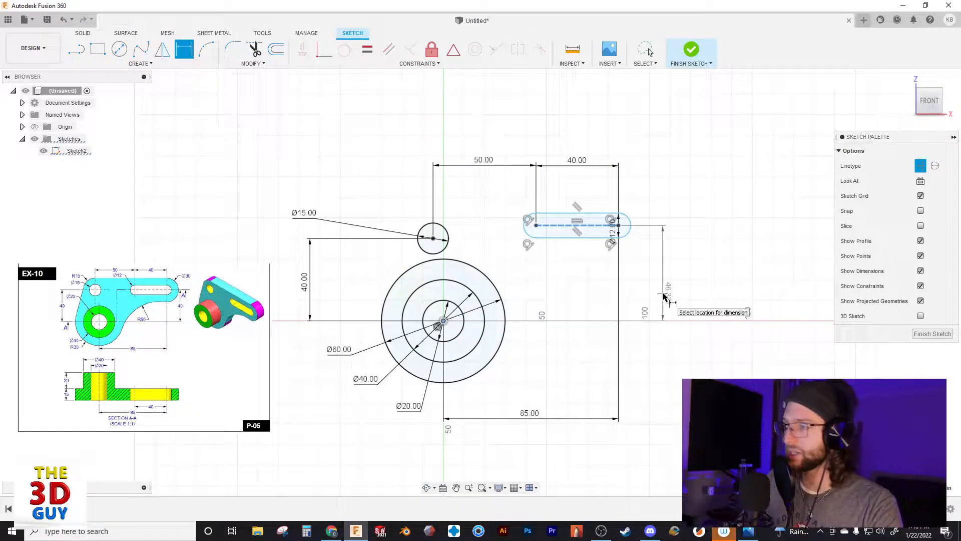
pyautogui.press('Escape')
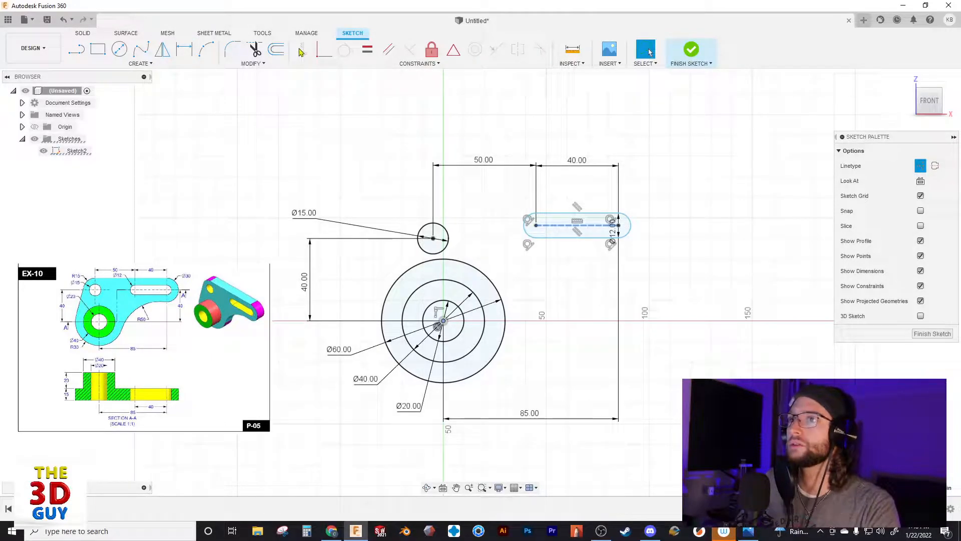
# Step: Draw a construction line from the slot's left arc centre to the small circle's centre and constrain it horizontal
pyautogui.press('l')
pyautogui.click(920, 167)
pyautogui.click(536, 226)
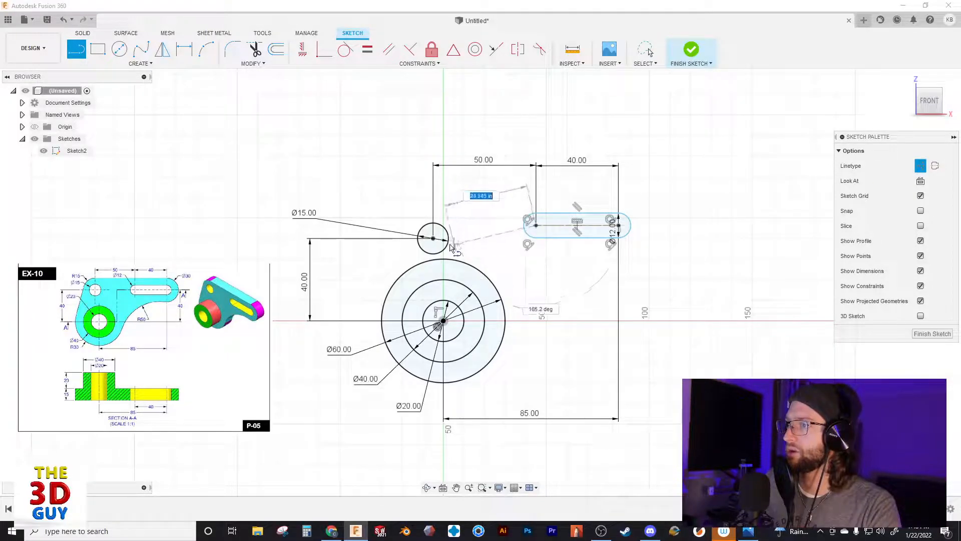
pyautogui.click(433, 238)
pyautogui.press('Escape')
pyautogui.click(475, 234)
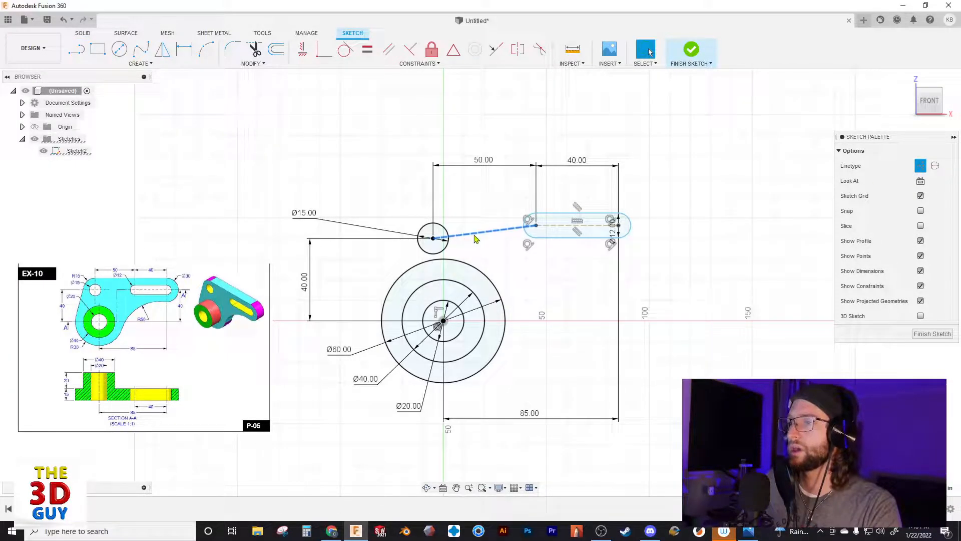
pyautogui.click(305, 53)
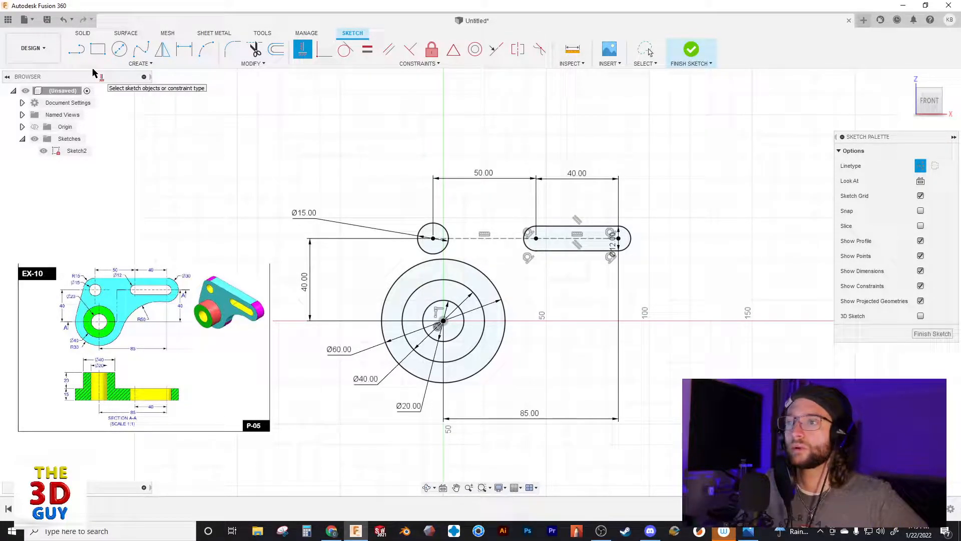
# Step: Offset the 15 mm diameter circle outward by 7.5
pyautogui.click(276, 49)
pyautogui.click(421, 227)
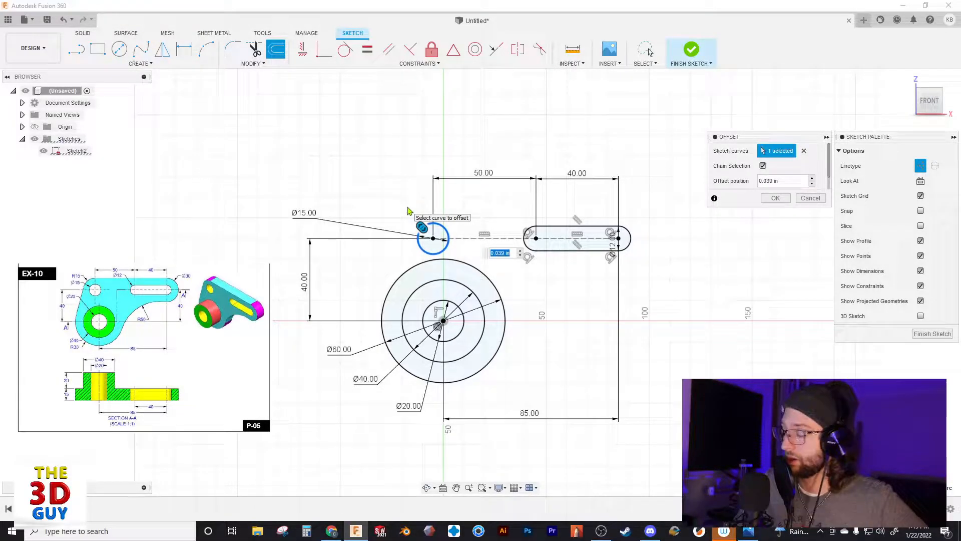
pyautogui.moveTo(422, 227); pyautogui.dragTo(415, 222)
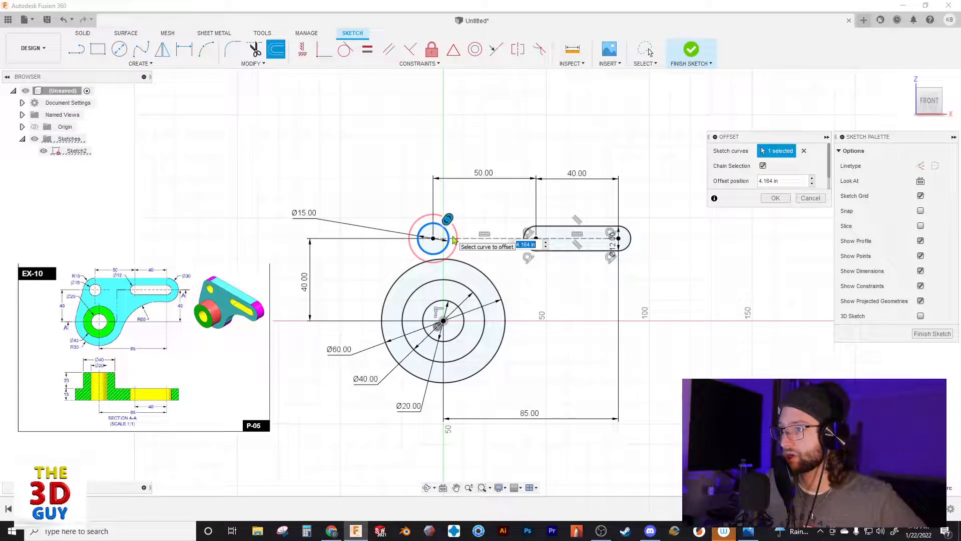
pyautogui.press('Return')
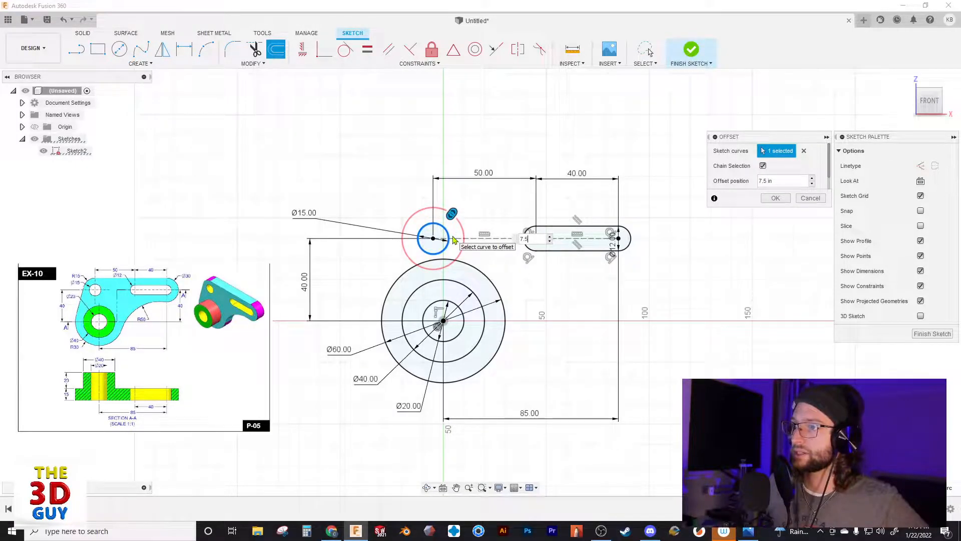
pyautogui.press('Return')
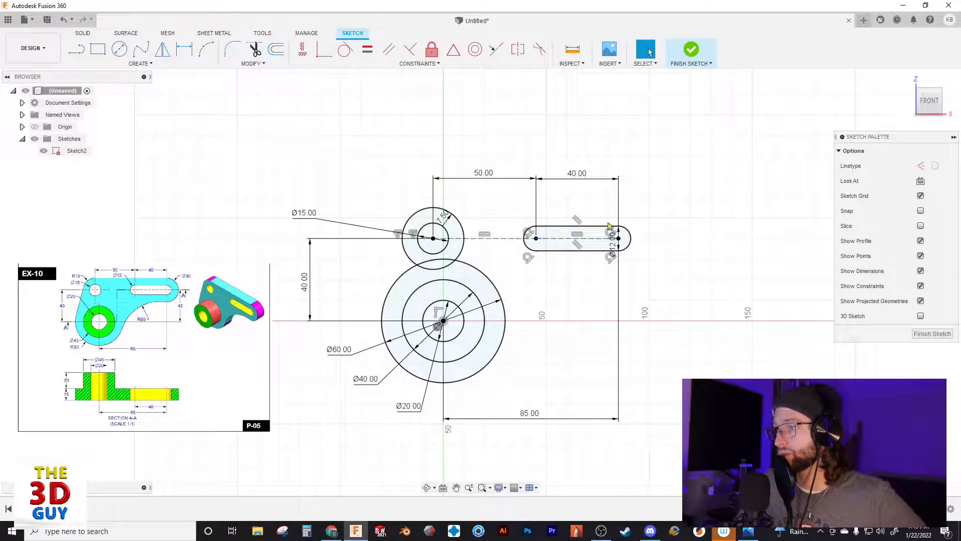
# Step: Draw a centre-to-centre slot 30 wide around the existing slot, using the same two arc centres
pyautogui.click(140, 63)
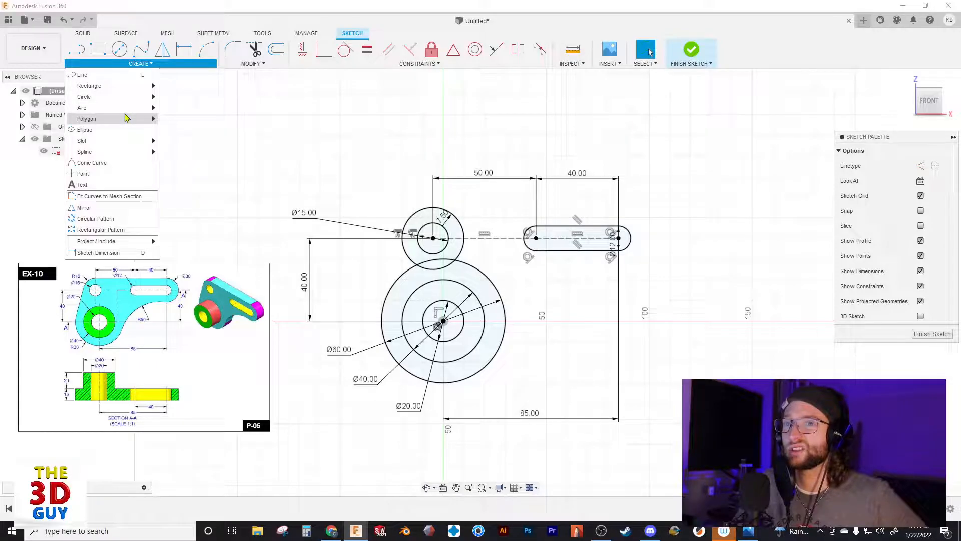
pyautogui.click(180, 141)
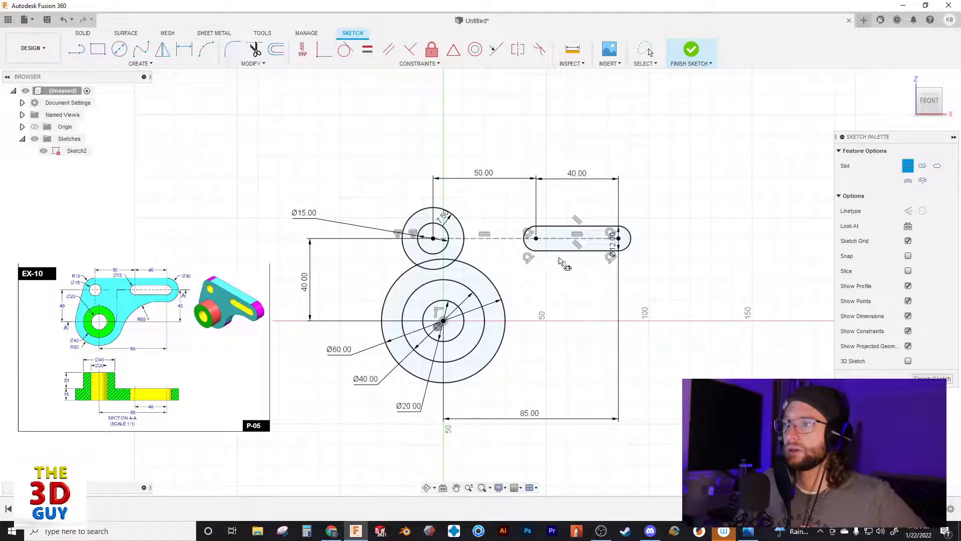
pyautogui.click(536, 239)
pyautogui.click(619, 239)
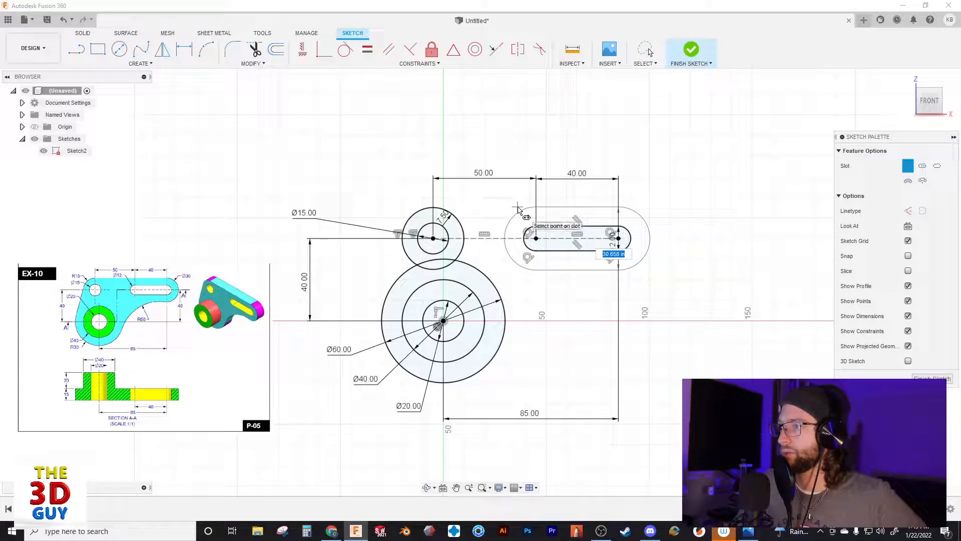
pyautogui.write('30')
pyautogui.press('Return')
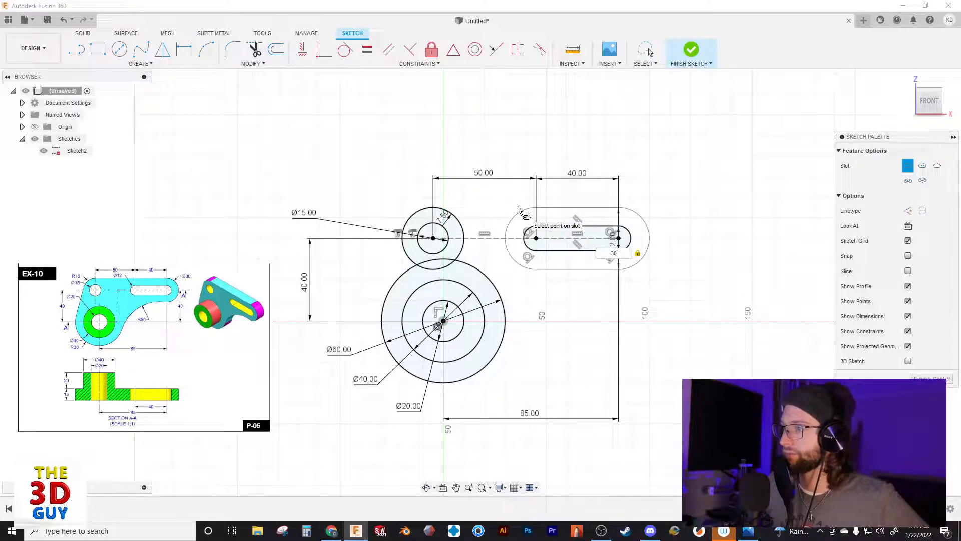
pyautogui.press('Escape')
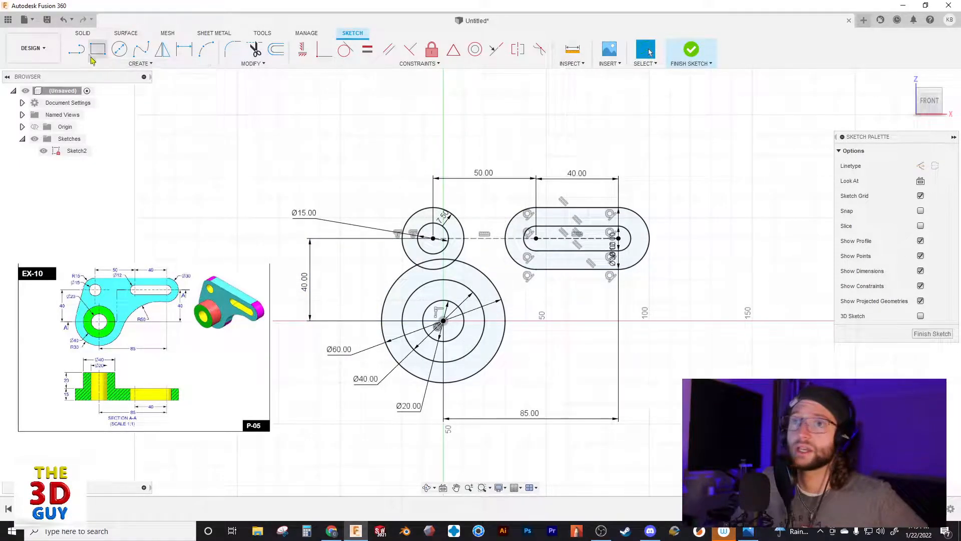
# Step: Draw lines joining the outer slot's upper edge to the offset circle's top, and the offset circle's left side to the 60 mm circle
pyautogui.press('l')
pyautogui.click(536, 207)
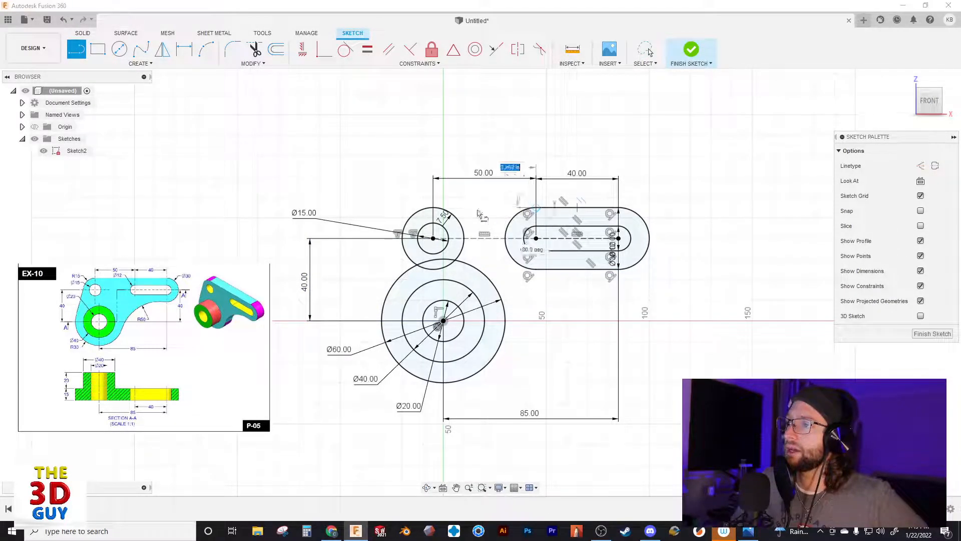
pyautogui.click(433, 207)
pyautogui.click(402, 248)
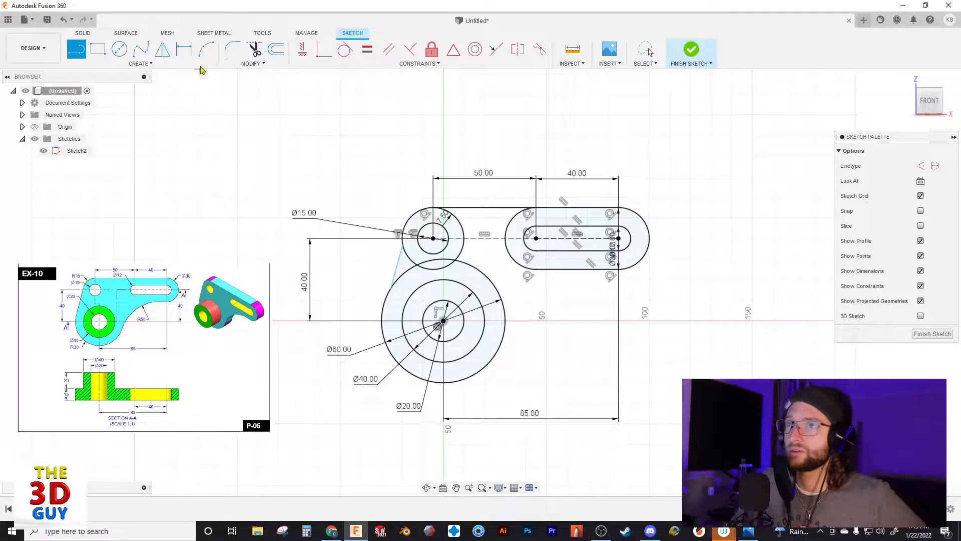
# Step: Draw a three-point arc from the right side of the 60 mm circle to the outer slot's lower edge
pyautogui.click(205, 56)
pyautogui.click(503, 339)
pyautogui.click(586, 269)
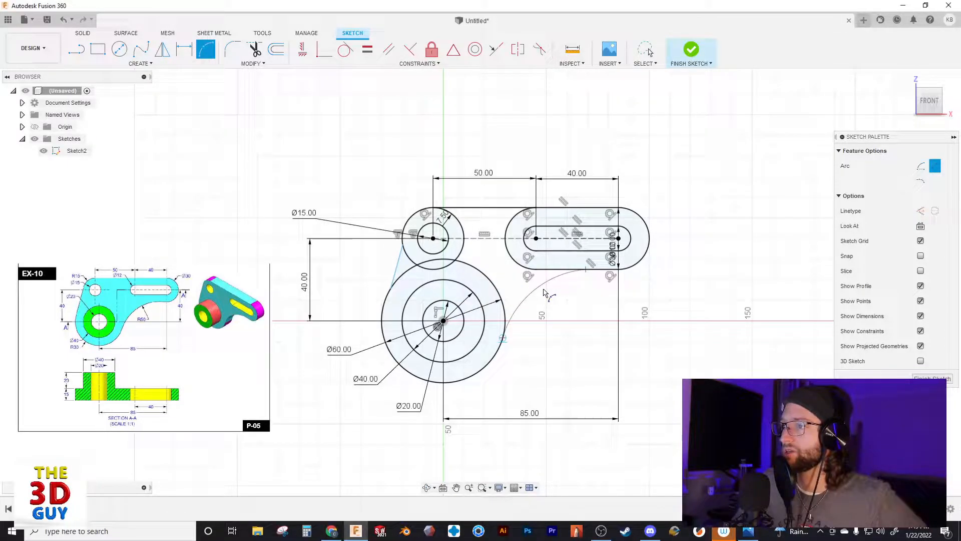
pyautogui.click(556, 301)
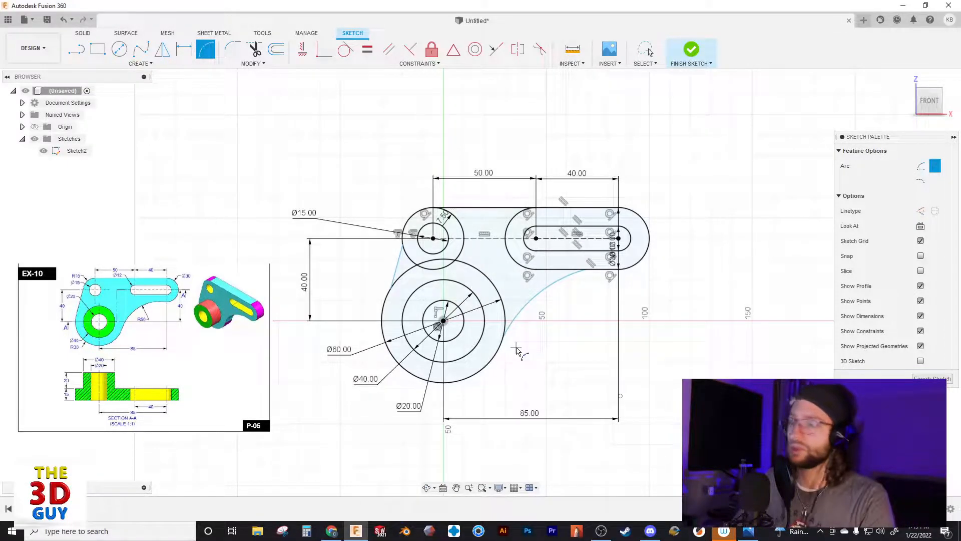
pyautogui.press('Escape')
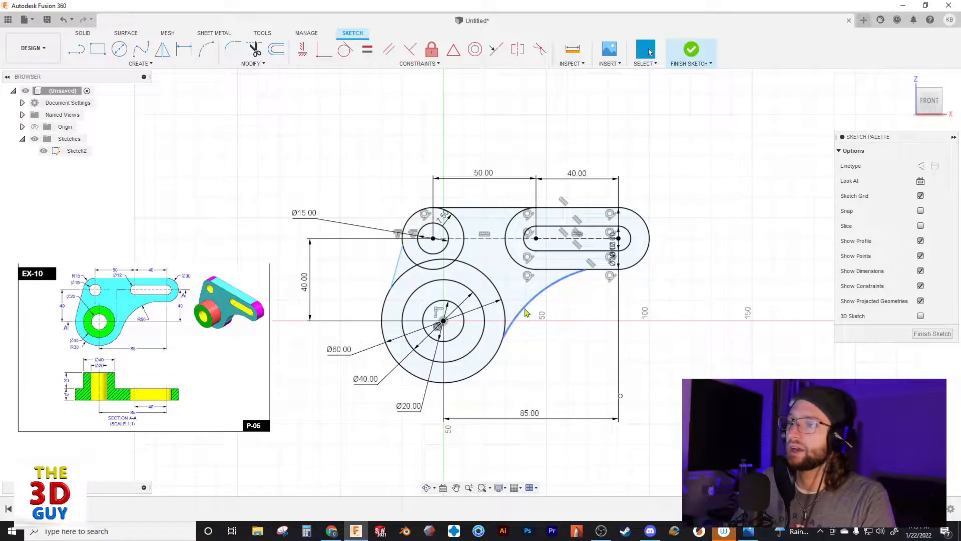
# Step: Make the slanted left line tangent to the offset circle and the 60 mm circle
pyautogui.click(346, 51)
pyautogui.click(399, 264)
pyautogui.click(413, 215)
pyautogui.click(382, 313)
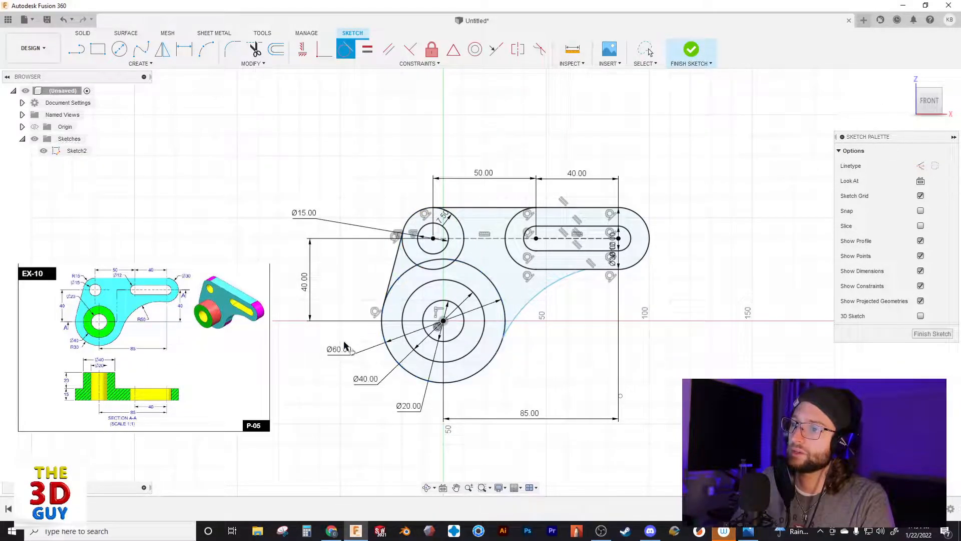
# Step: Make the lower arc tangent to the 60 mm circle and to the outer slot's lower edge
pyautogui.click(516, 313)
pyautogui.click(492, 362)
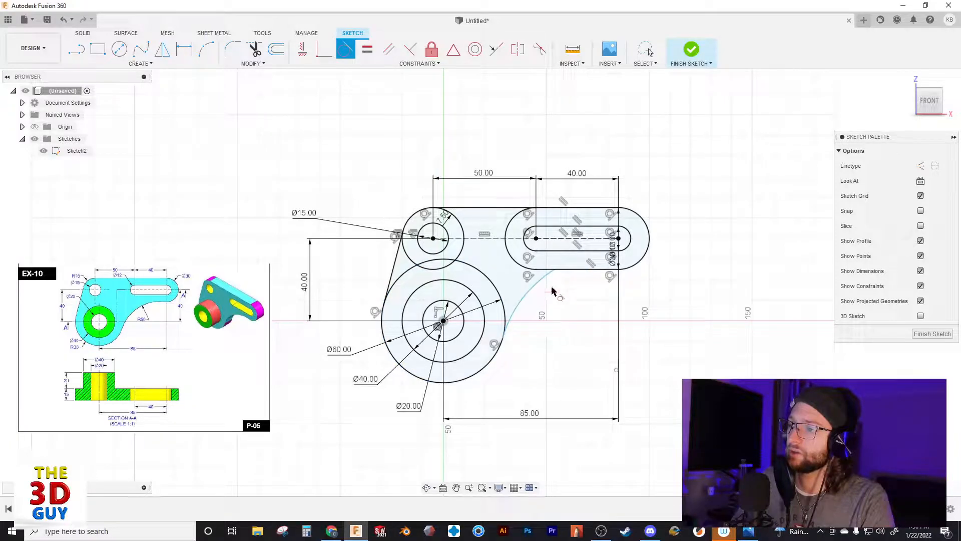
pyautogui.click(581, 270)
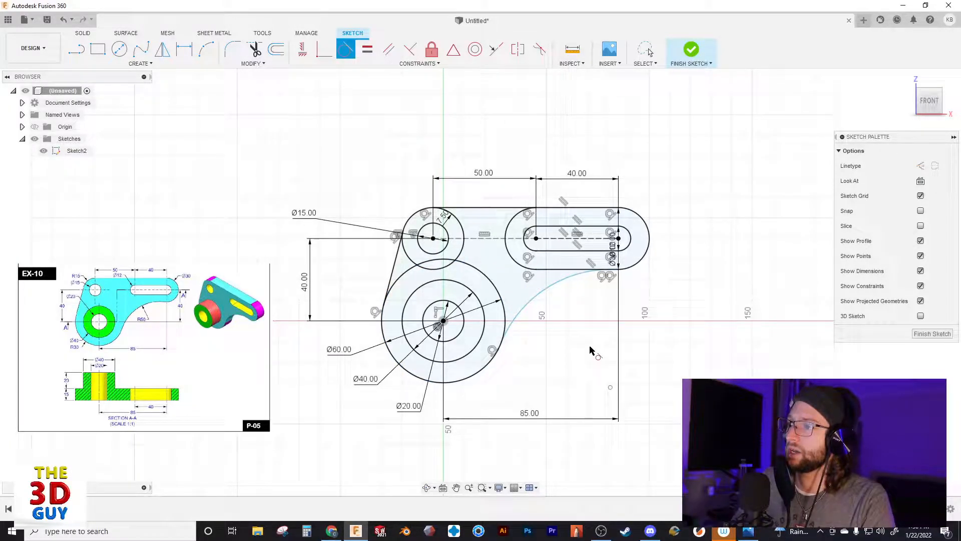
pyautogui.press('Escape')
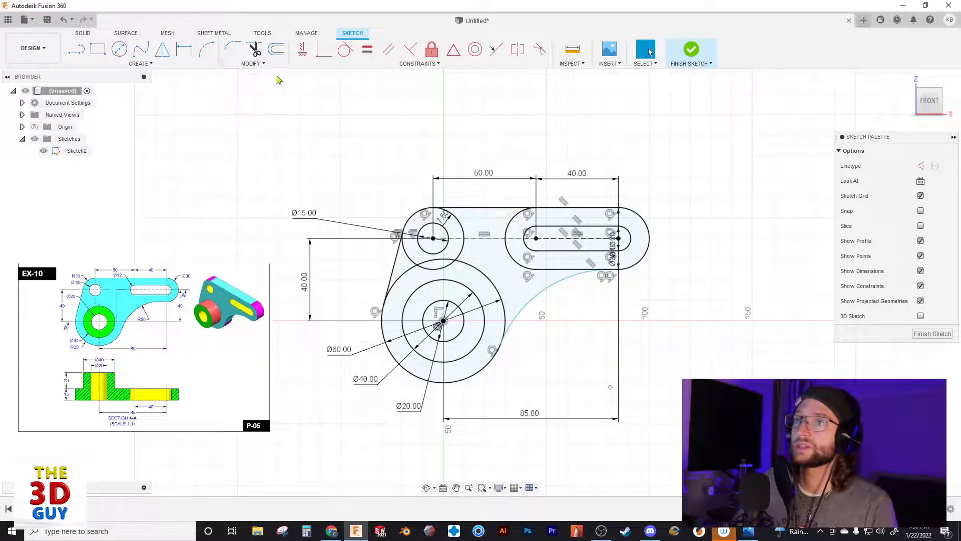
# Step: Dimension the lower arc's radius as 50 and reposition the arc radius and 15 mm diameter labels
pyautogui.click(184, 52)
pyautogui.click(546, 303)
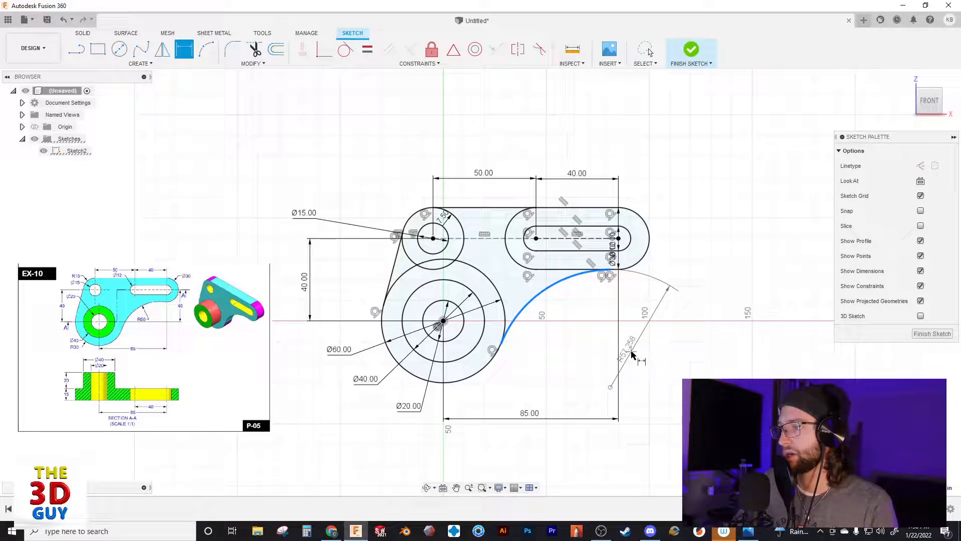
pyautogui.click(666, 368)
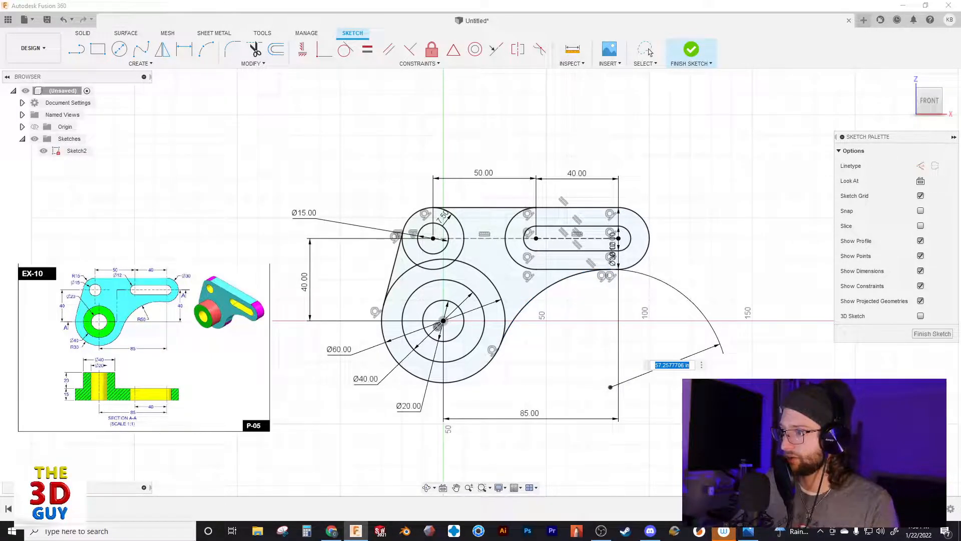
pyautogui.write('50')
pyautogui.press('Return')
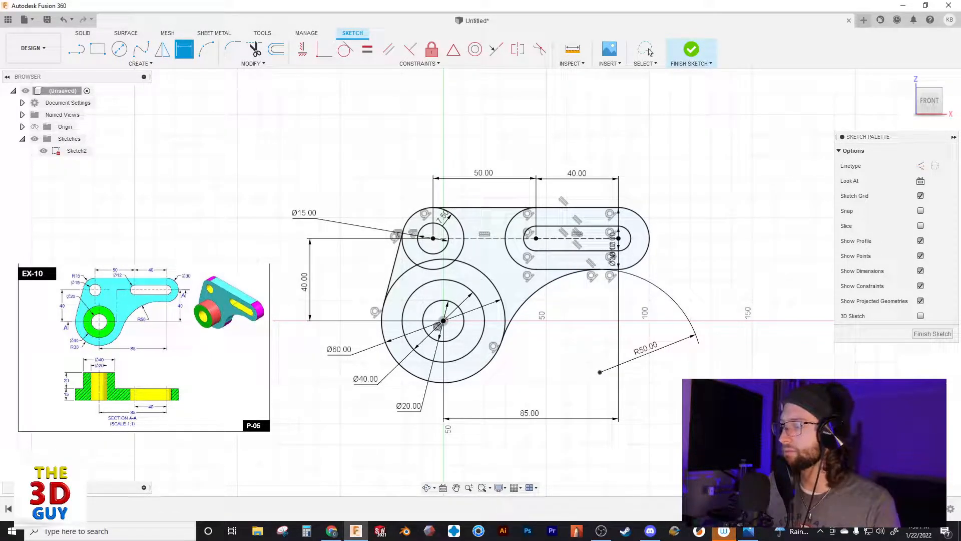
pyautogui.press('Escape')
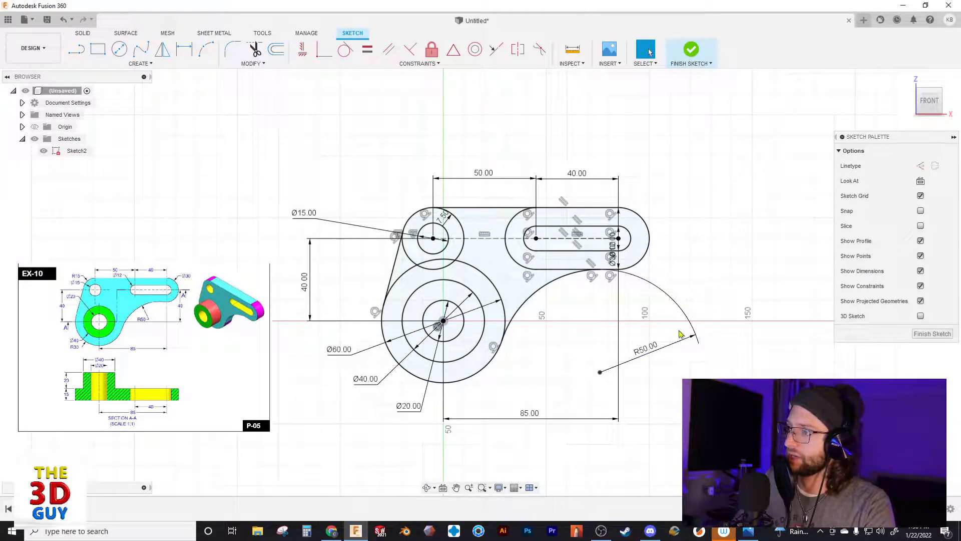
pyautogui.moveTo(691, 341); pyautogui.dragTo(538, 299)
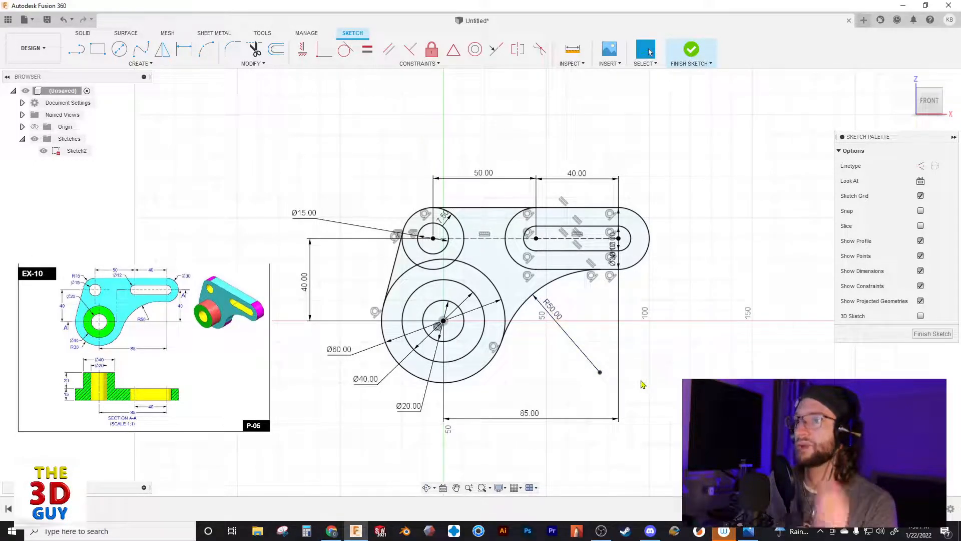
pyautogui.moveTo(306, 213); pyautogui.dragTo(376, 192)
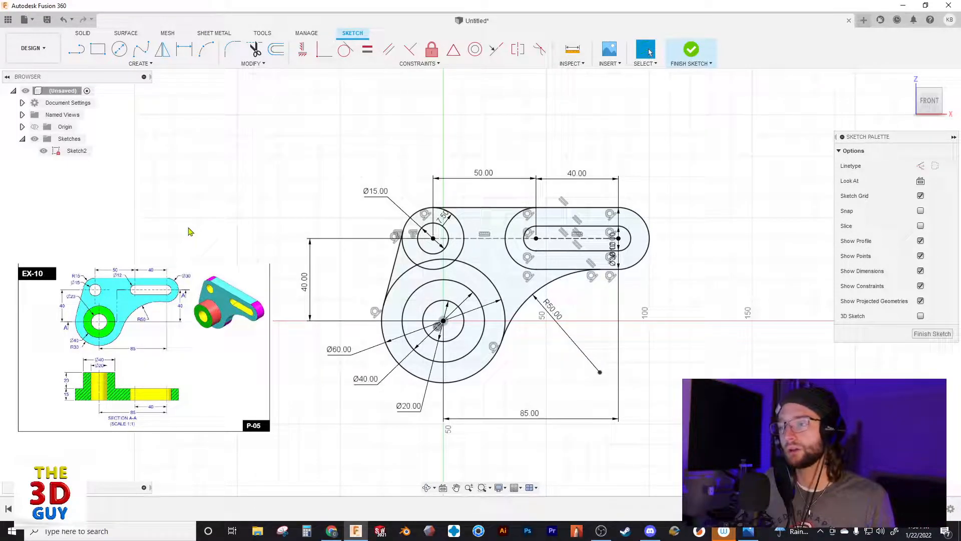
# Step: Extrude all bracket profiles except the two holes and the inner slot by 15 as a new body
pyautogui.click(84, 33)
pyautogui.click(97, 49)
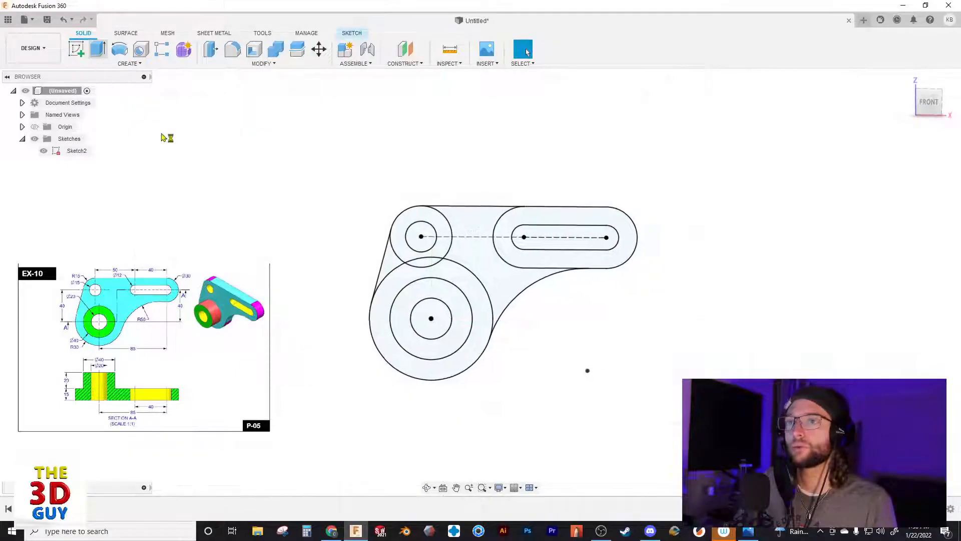
pyautogui.click(385, 286)
pyautogui.click(350, 325)
pyautogui.click(373, 220)
pyautogui.click(434, 245)
pyautogui.click(588, 253)
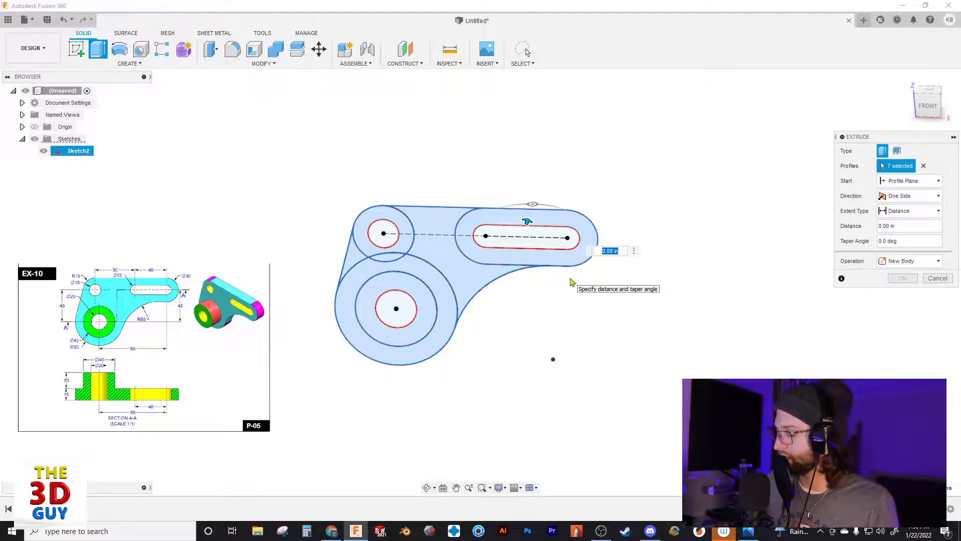
pyautogui.write('15')
pyautogui.press('Return')
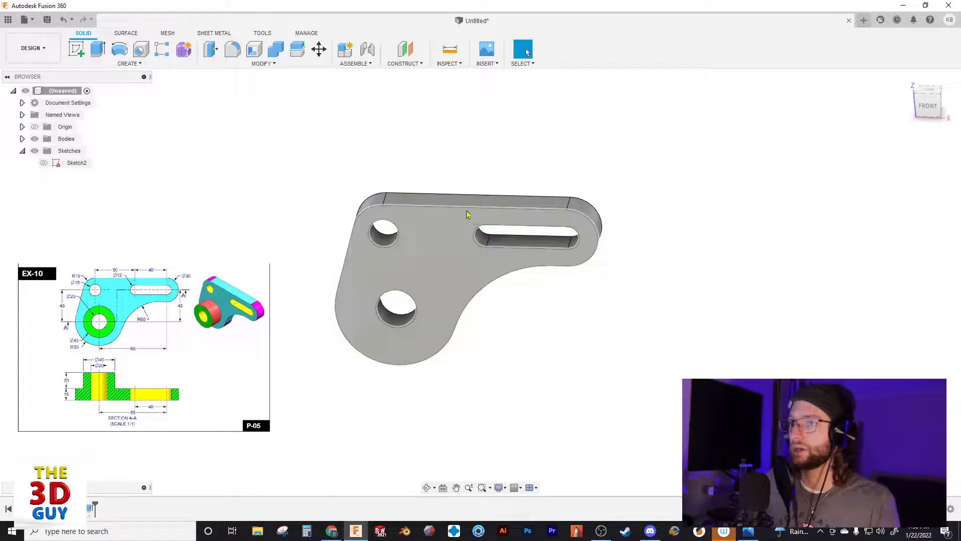
# Step: Show the sketch, extrude the ring between the 20 mm and 40 mm circles by -20, and hide the sketch again
pyautogui.click(107, 53)
pyautogui.click(44, 162)
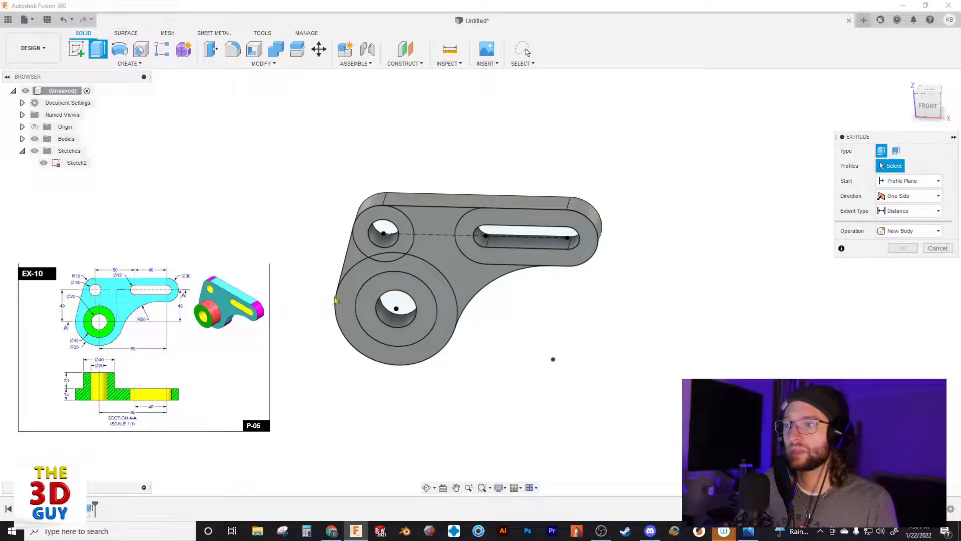
pyautogui.click(366, 309)
pyautogui.write('-2')
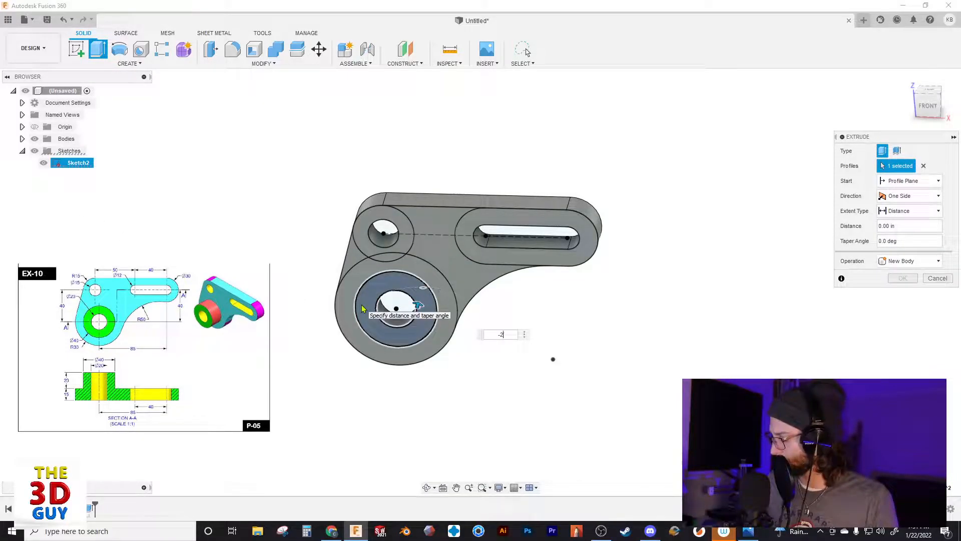
pyautogui.write('0')
pyautogui.press('Return')
pyautogui.click(44, 163)
# Step: Undo the ring extrusion and its sketch visibility changes
pyautogui.keyDown('shift'); pyautogui.moveTo(912, 97); pyautogui.dragTo(916, 74, button='middle'); pyautogui.keyUp('shift')
pyautogui.moveTo(916, 74)
pyautogui.mouseDown()
pyautogui.moveTo(911, 89)
pyautogui.moveTo(925, 80)
pyautogui.moveTo(919, 85)
pyautogui.mouseUp()
pyautogui.hotkey('ctrl', 'z')
pyautogui.hotkey('ctrl', 'z')
pyautogui.hotkey('ctrl', 'z')
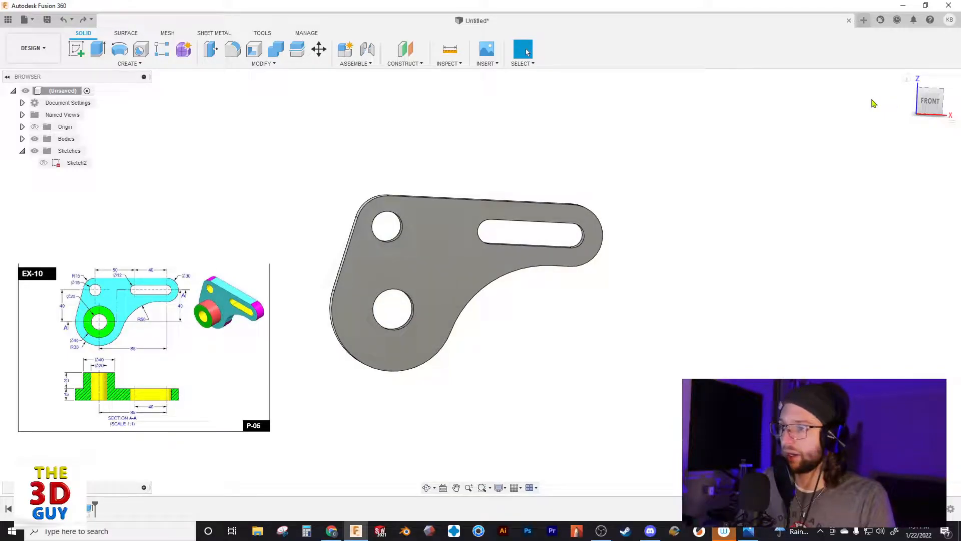
# Step: Undo the plate extrusion and trim the overlapping arcs where the large circle and the upper-left corner circle cross inside the bracket outline
pyautogui.hotkey('ctrl', 'z')
pyautogui.hotkey('ctrl', 'z')
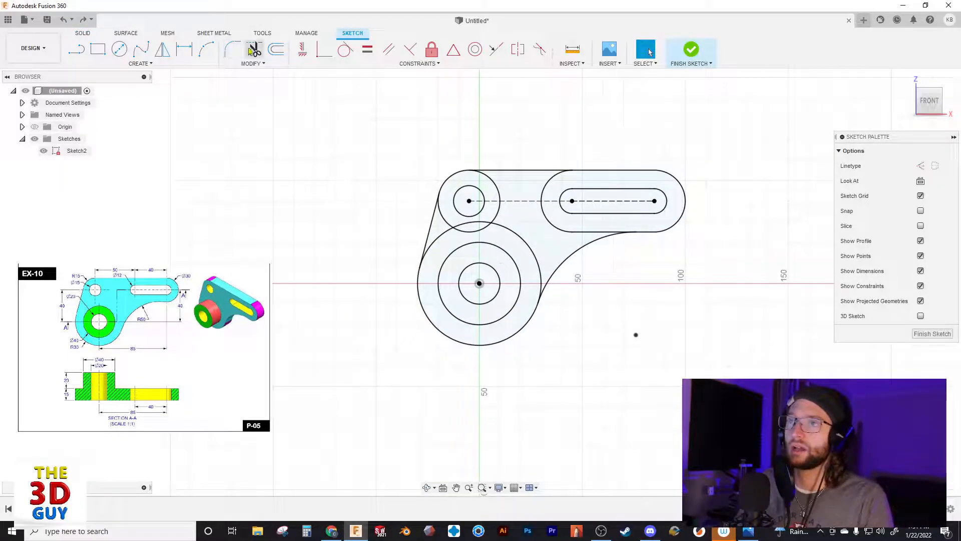
pyautogui.press('t')
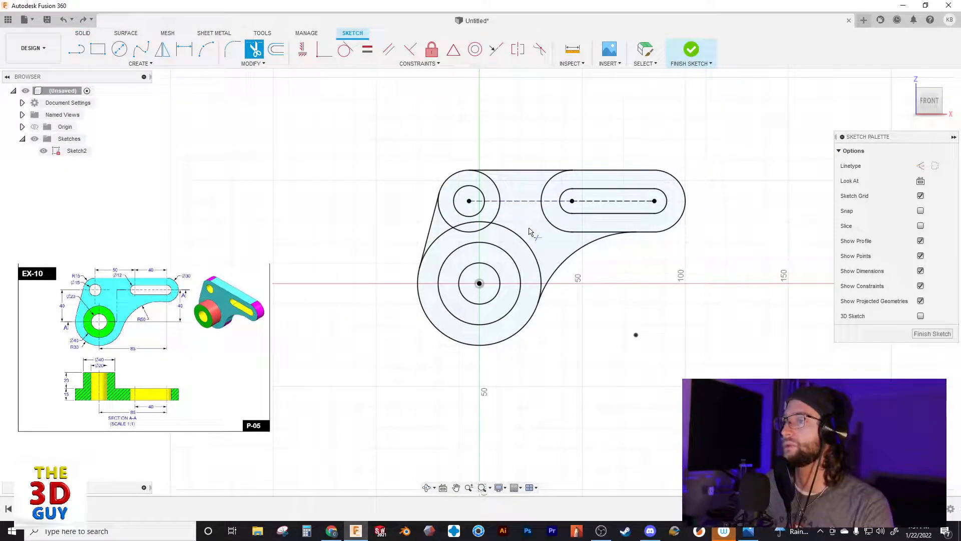
pyautogui.scroll(3, 529, 231)
pyautogui.click(499, 235)
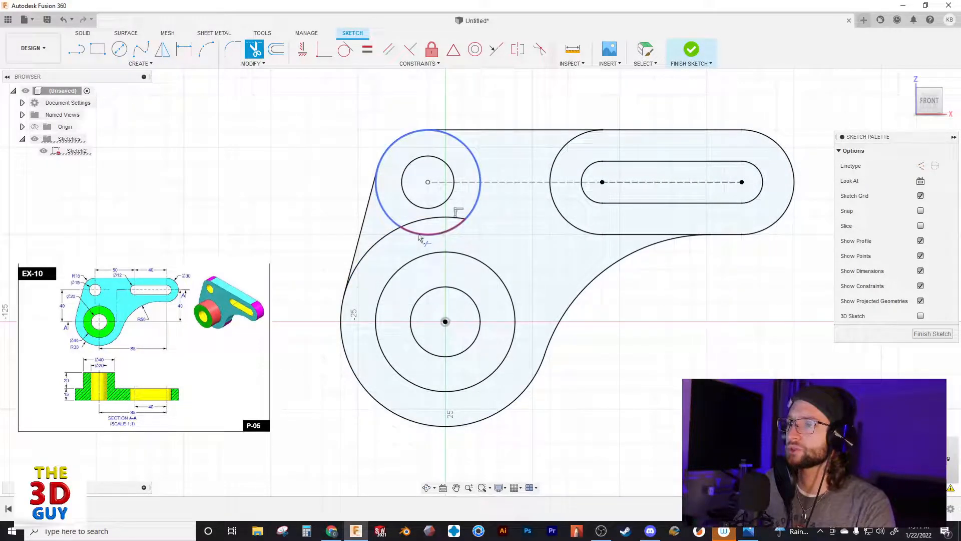
pyautogui.click(382, 237)
pyautogui.click(392, 220)
pyautogui.click(410, 223)
pyautogui.click(433, 234)
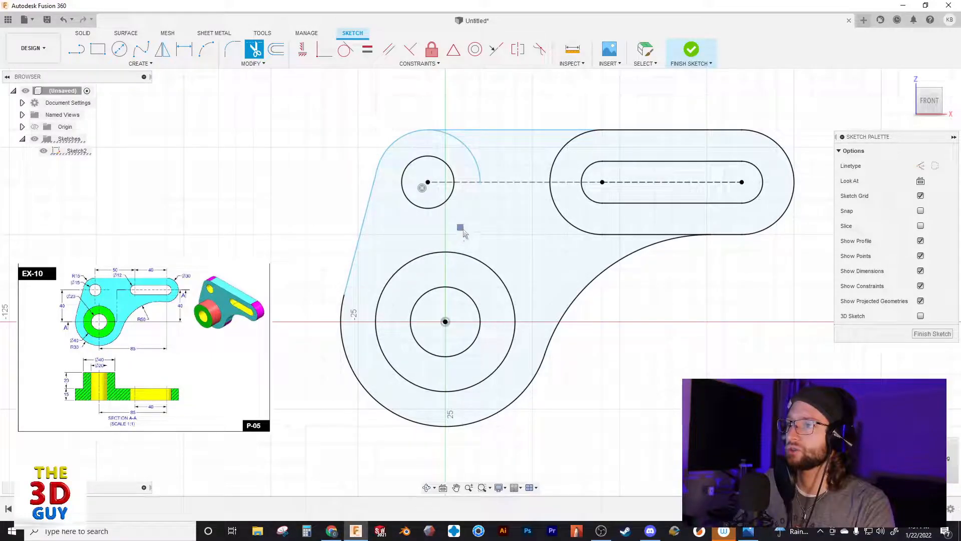
# Step: Trim the corner circle's remaining inner arc and the outer slot's inner end arc and lower edge segment
pyautogui.click(479, 170)
pyautogui.click(597, 233)
pyautogui.click(559, 158)
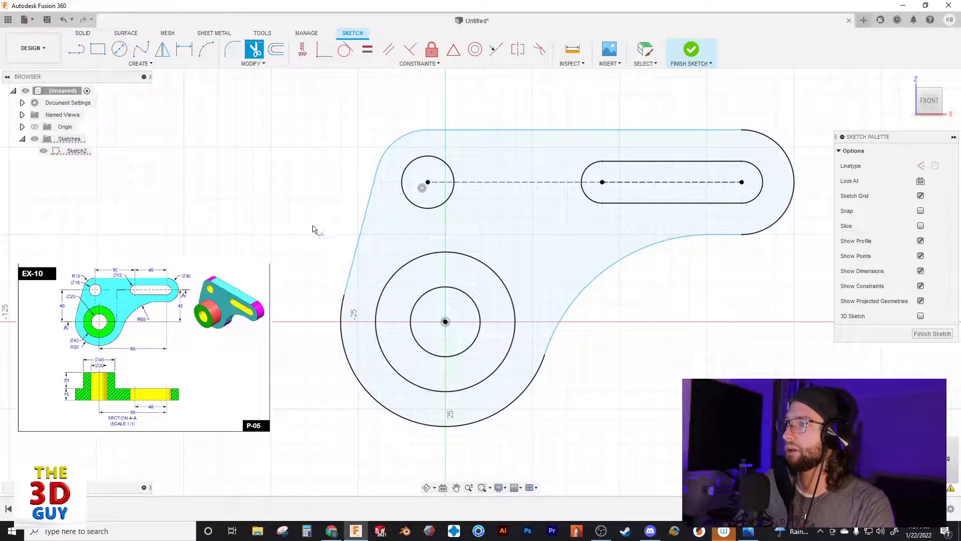
pyautogui.scroll(-3, 240, 312)
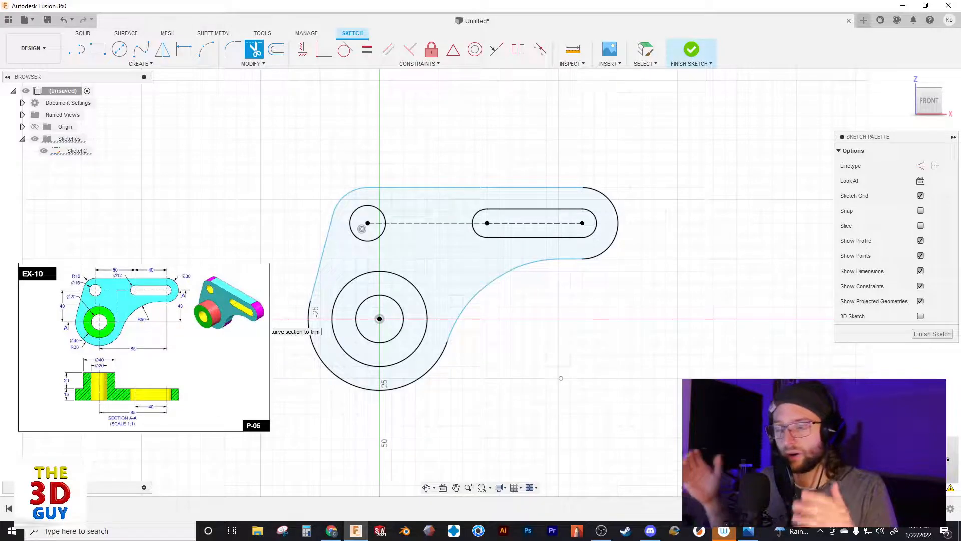
# Step: Dimension the upper-left corner arc's radius as 15, finish the sketch, and reopen it for editing
pyautogui.press('d')
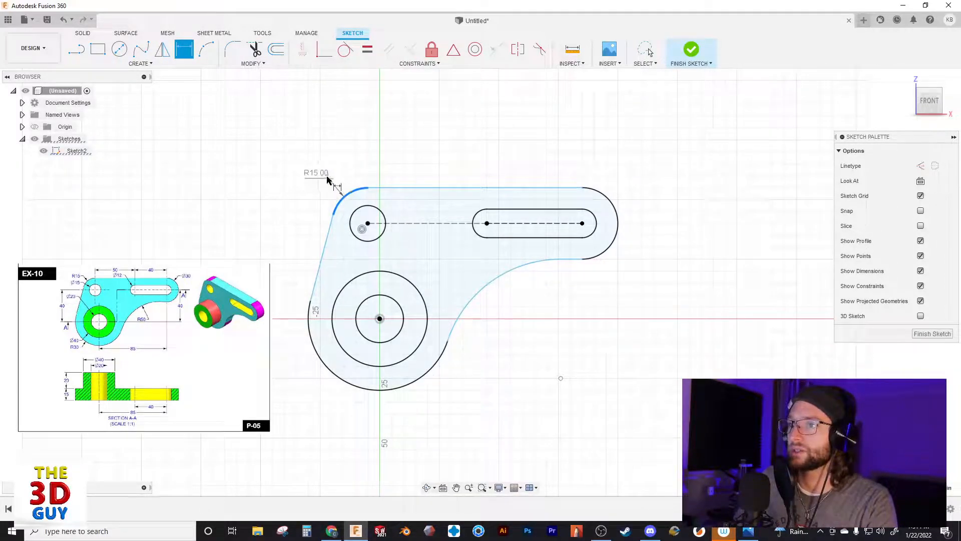
pyautogui.click(312, 172)
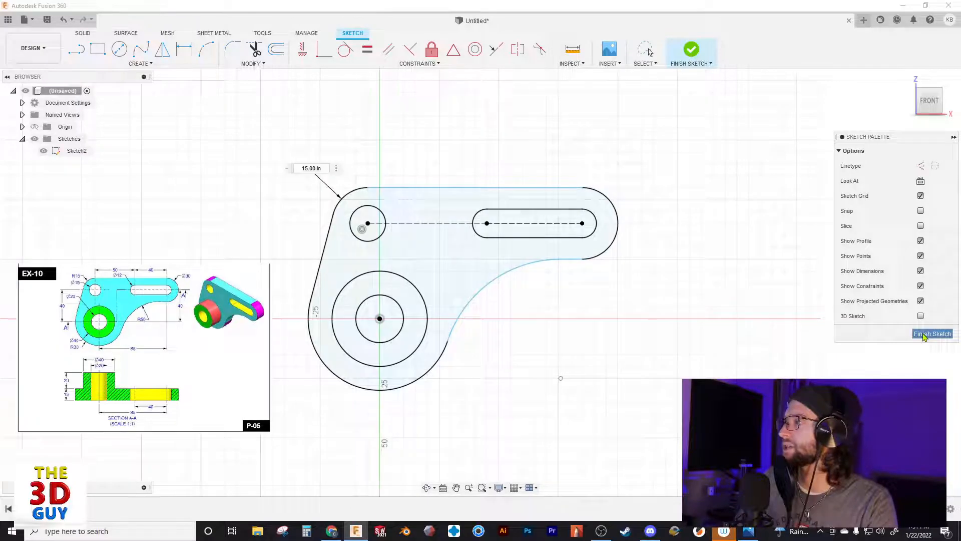
pyautogui.click(924, 335)
pyautogui.rightClick(76, 506)
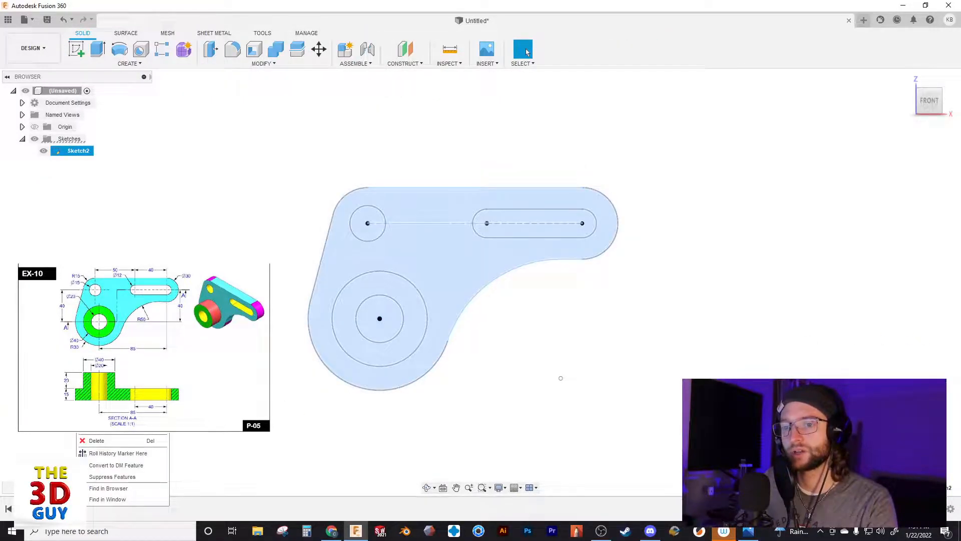
pyautogui.click(104, 416)
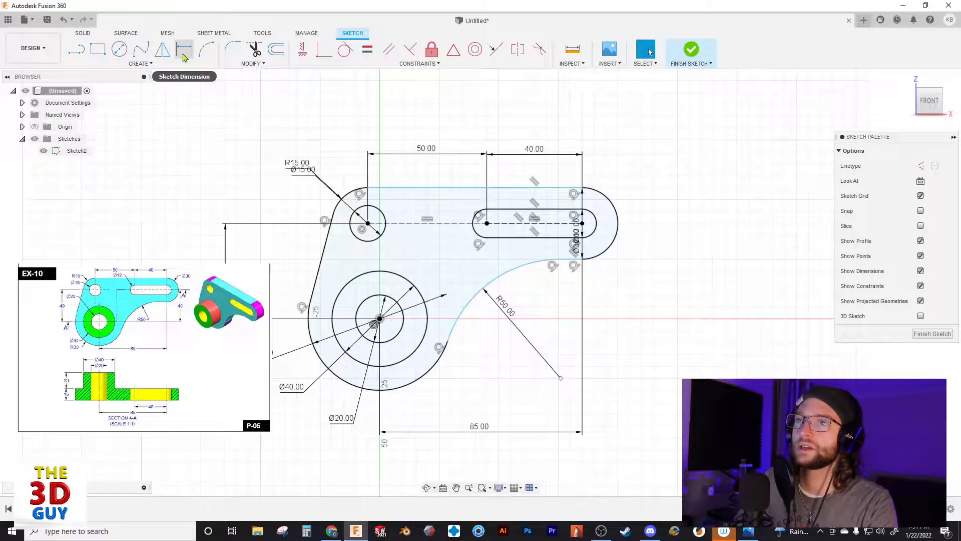
# Step: Try to dimension the radius of the bracket's right end arc
pyautogui.click(183, 49)
pyautogui.click(617, 210)
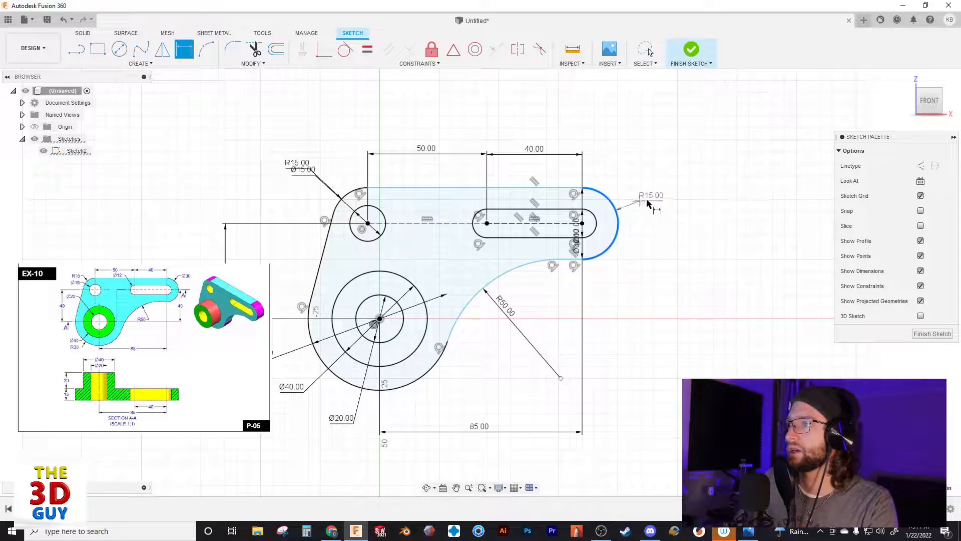
pyautogui.click(675, 199)
pyautogui.click(588, 275)
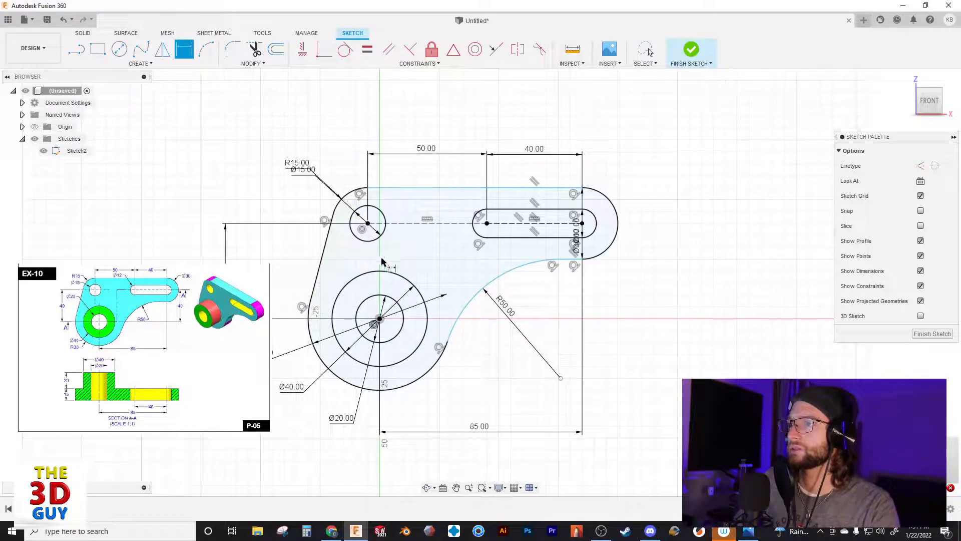
# Step: Try to dimension the slot centreline's vertical distances from the large circle's centre and from the arm's lower edge
pyautogui.click(381, 320)
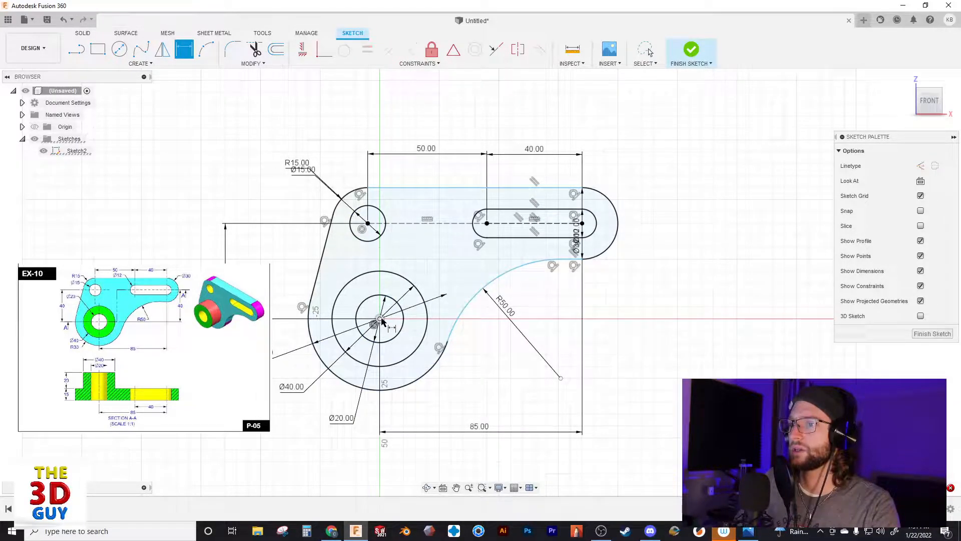
pyautogui.click(575, 227)
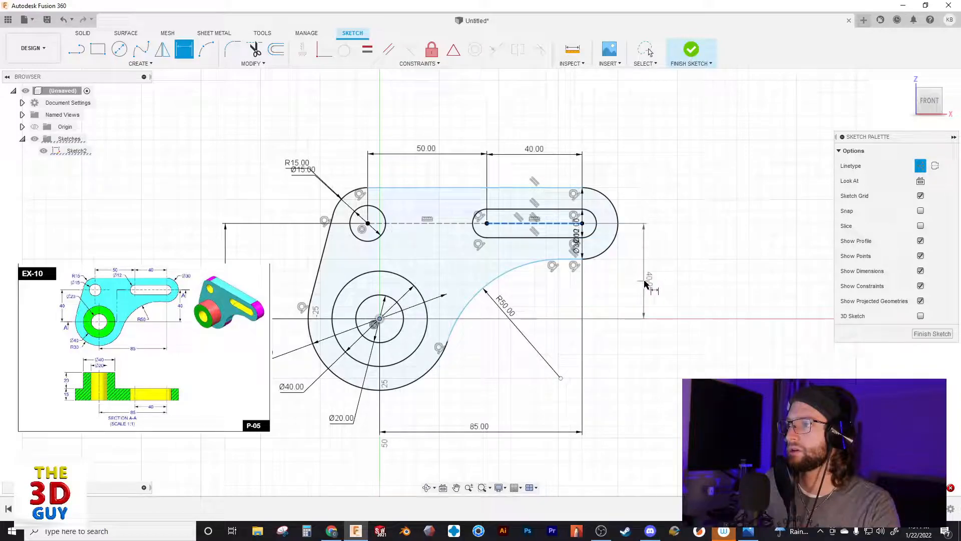
pyautogui.click(645, 284)
pyautogui.click(576, 276)
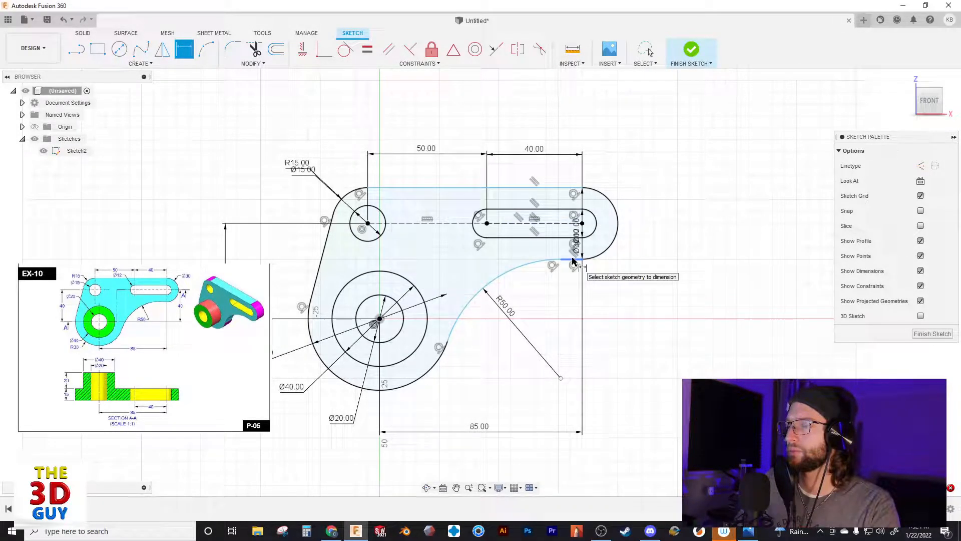
pyautogui.click(572, 259)
pyautogui.click(571, 224)
pyautogui.click(654, 251)
pyautogui.click(582, 276)
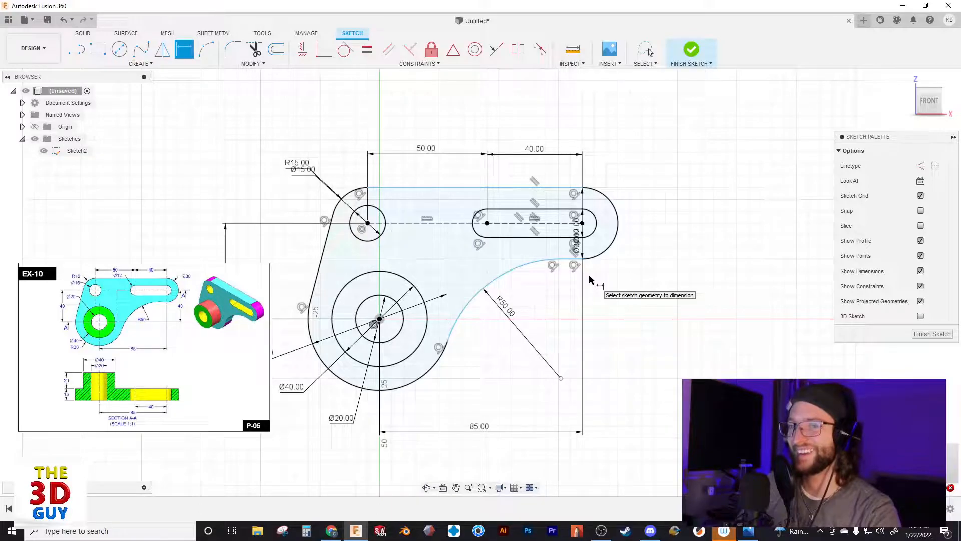
# Step: Dimension the top edge's height above the large circle's centre as 55 and move the vertical dimension labels closer to the outline
pyautogui.click(420, 195)
pyautogui.click(379, 318)
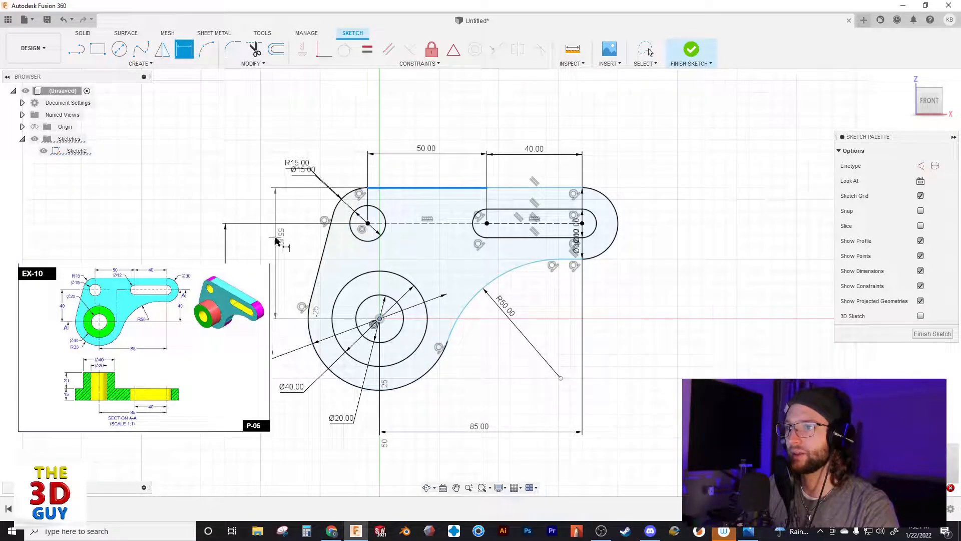
pyautogui.click(206, 253)
pyautogui.press('Return')
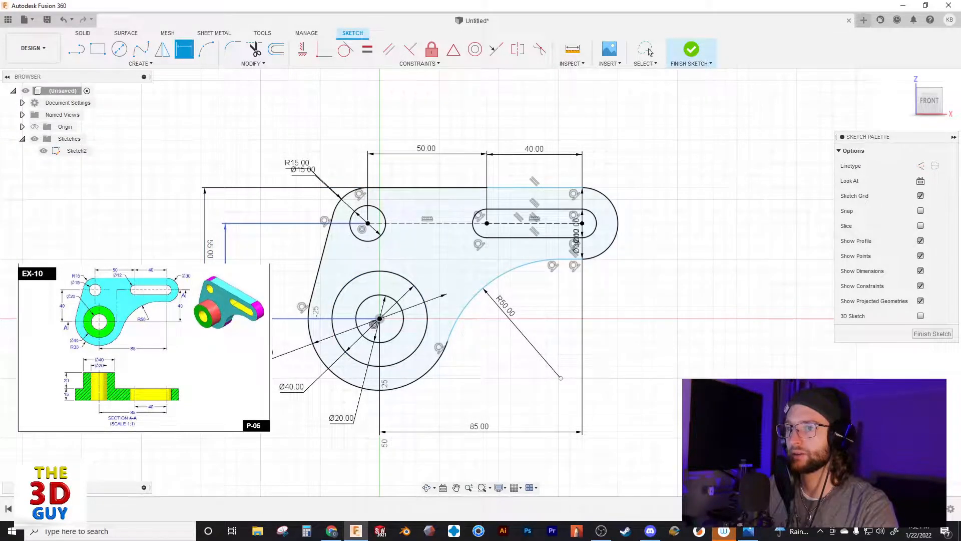
pyautogui.click(650, 51)
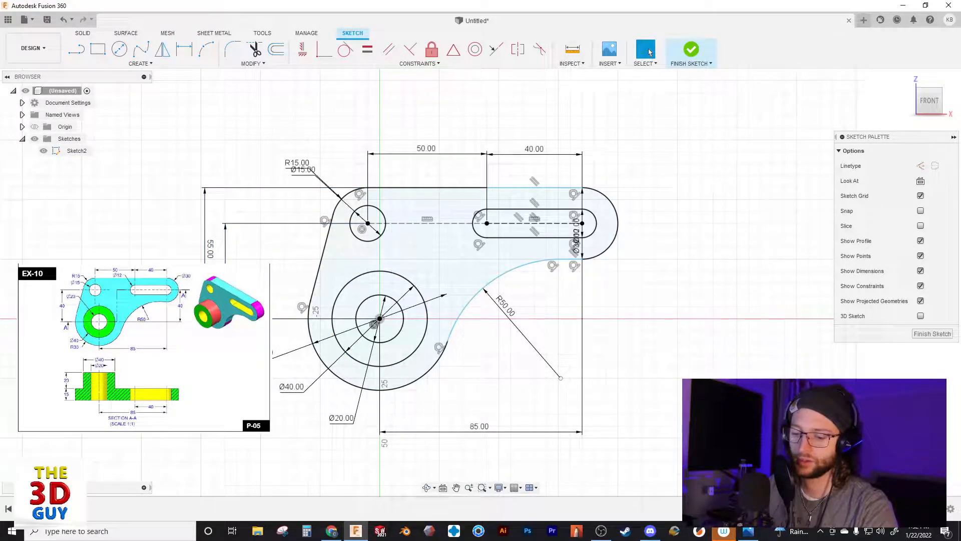
pyautogui.moveTo(210, 251); pyautogui.dragTo(258, 257)
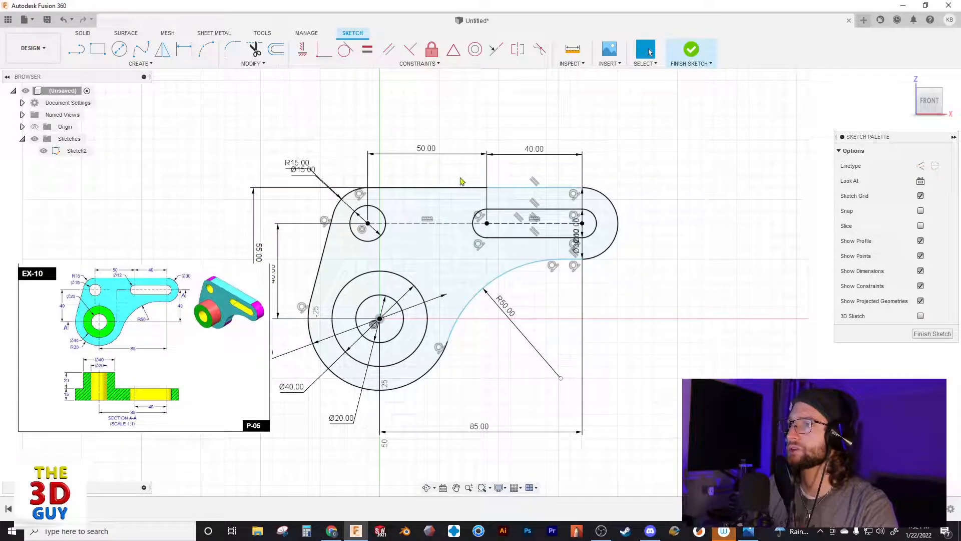
# Step: Make the two top edge segments collinear and finish the sketch
pyautogui.click(496, 49)
pyautogui.click(510, 188)
pyautogui.click(475, 188)
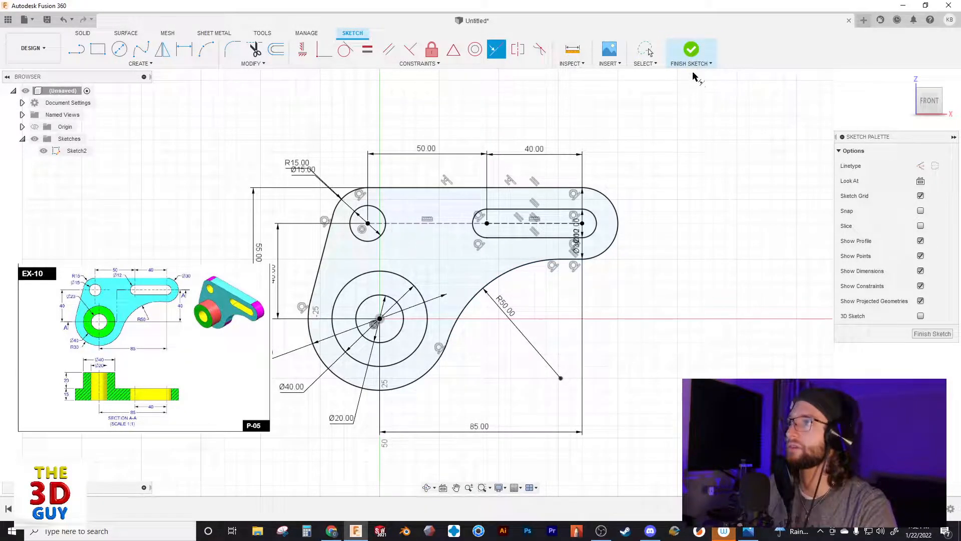
pyautogui.click(691, 49)
# Step: Extrude the bracket plate and the ring between the two concentric circles together by 15 as a new body
pyautogui.press('e')
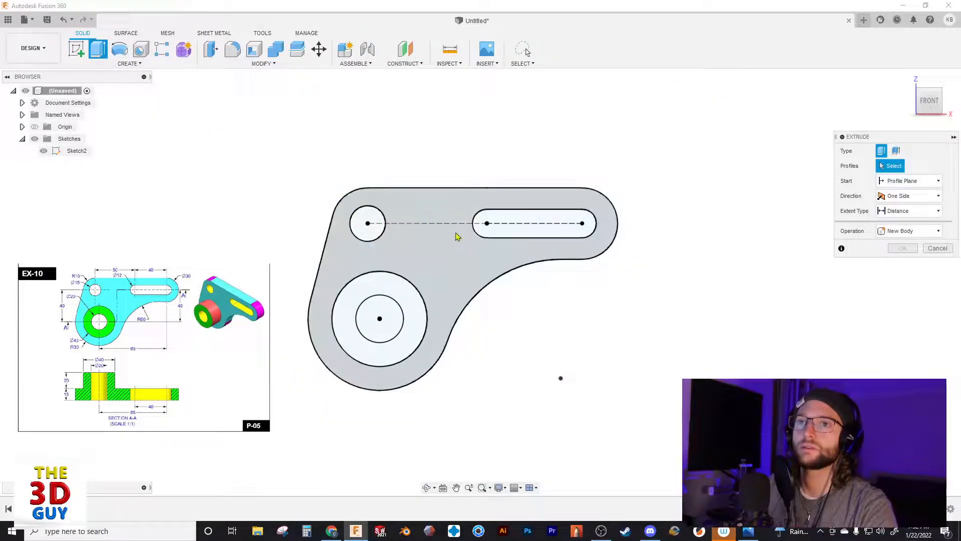
pyautogui.click(453, 253)
pyautogui.click(416, 321)
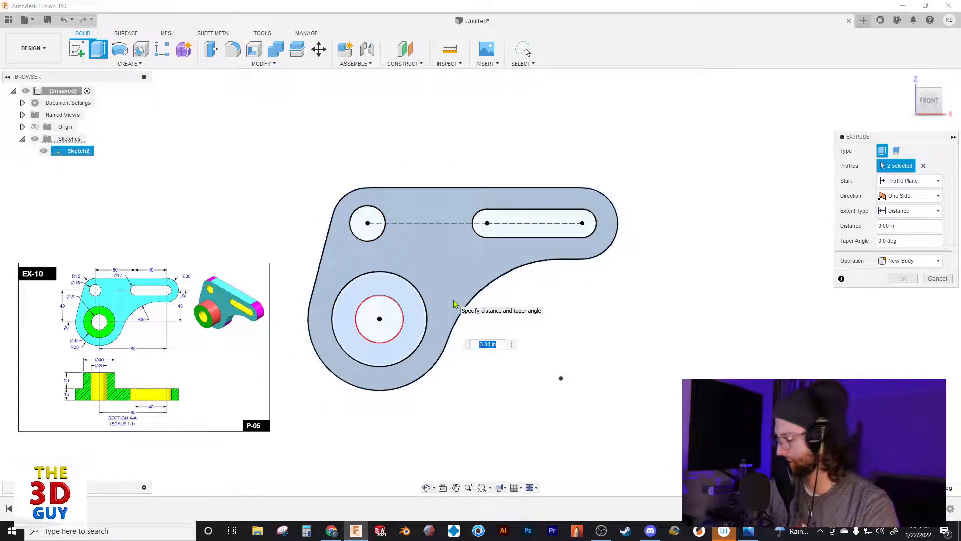
pyautogui.write('15')
pyautogui.press('Return')
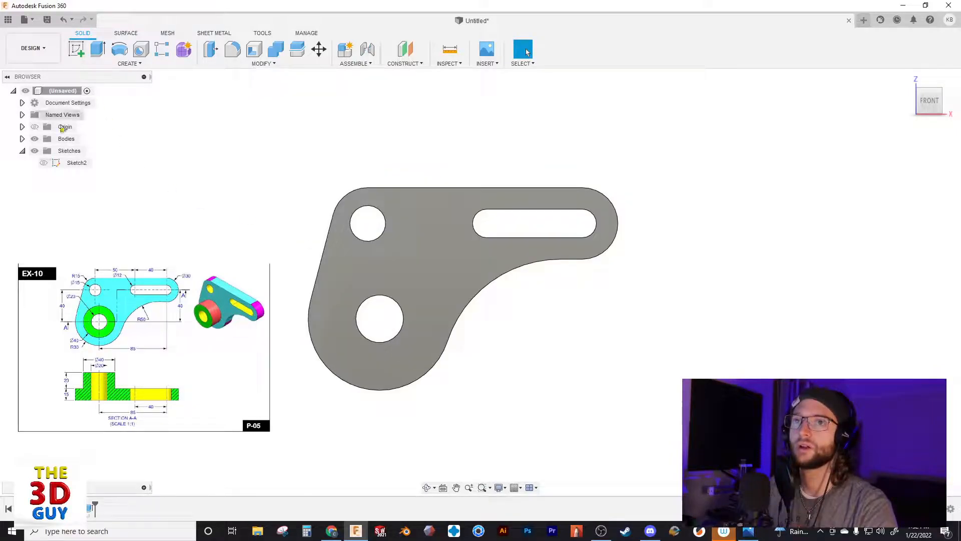
# Step: Show the sketch, extrude the ring between the 20 and 40 diameter circles by 20, and hide the sketch again
pyautogui.click(43, 162)
pyautogui.press('e')
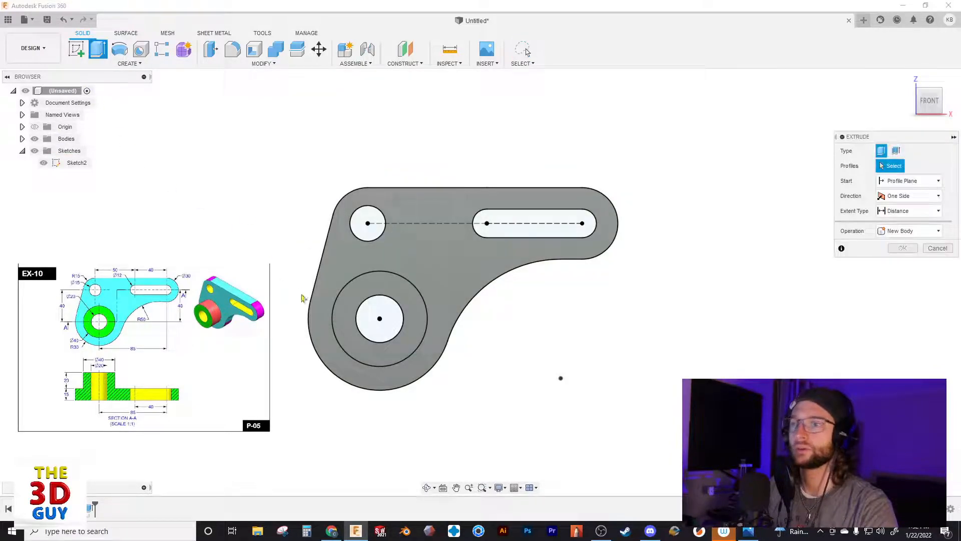
pyautogui.click(338, 319)
pyautogui.write('20')
pyautogui.press('Return')
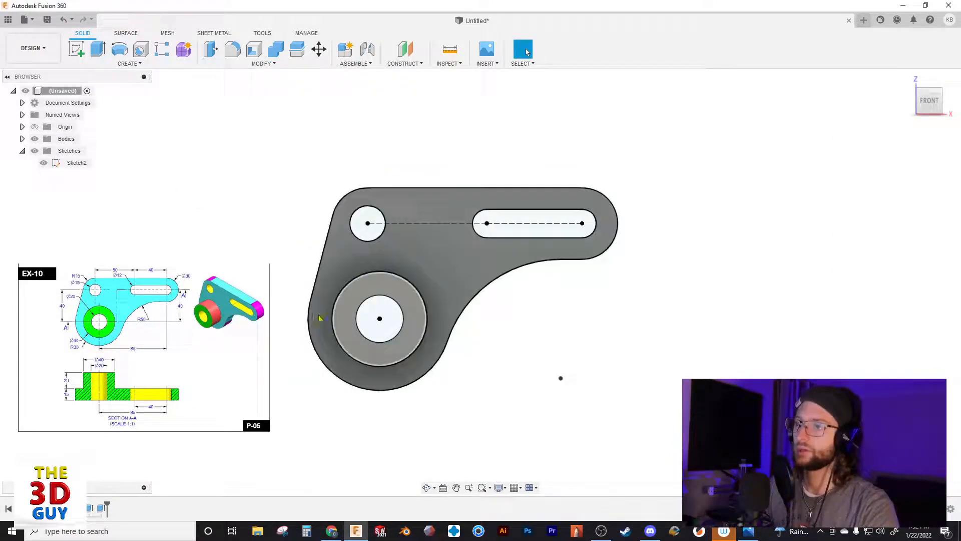
pyautogui.keyDown('shift'); pyautogui.moveTo(480, 282); pyautogui.dragTo(516, 308, button='middle'); pyautogui.keyUp('shift')
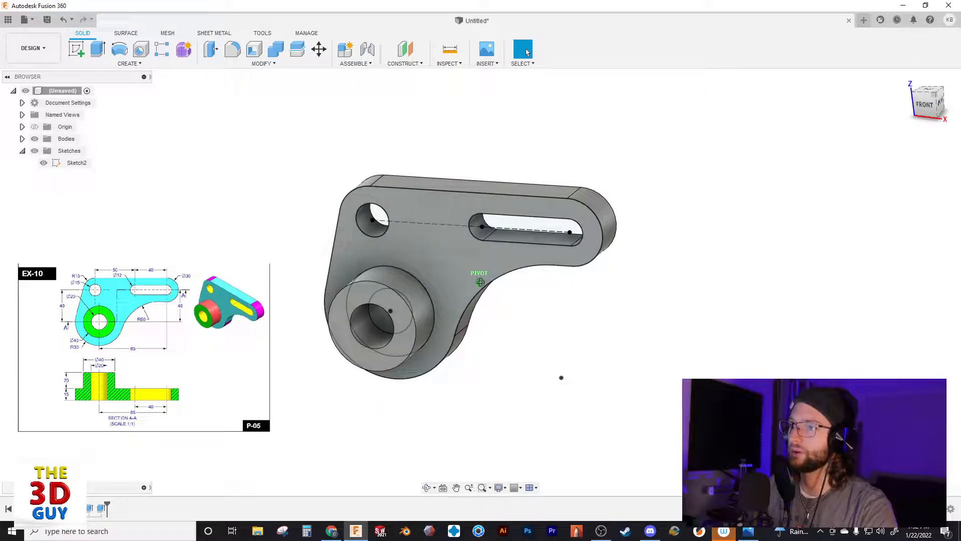
pyautogui.click(45, 163)
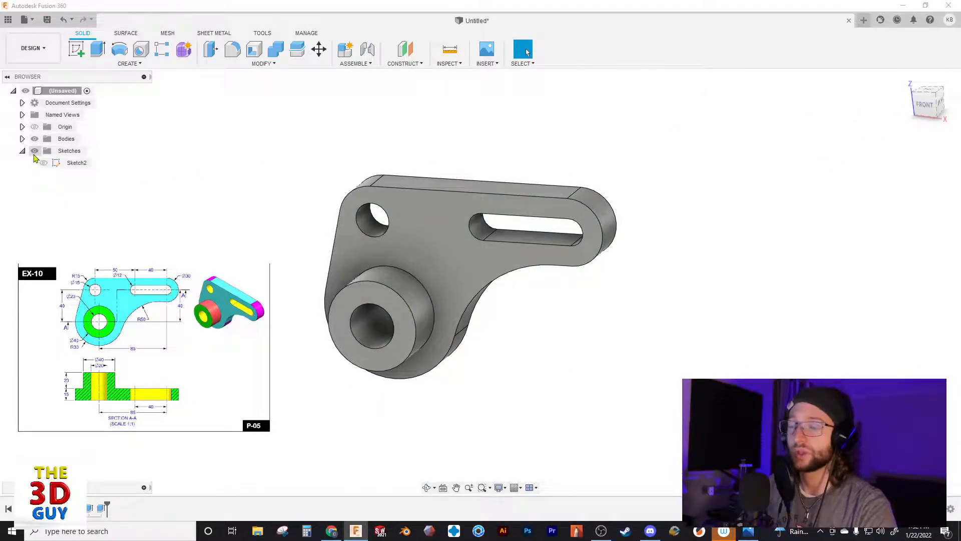